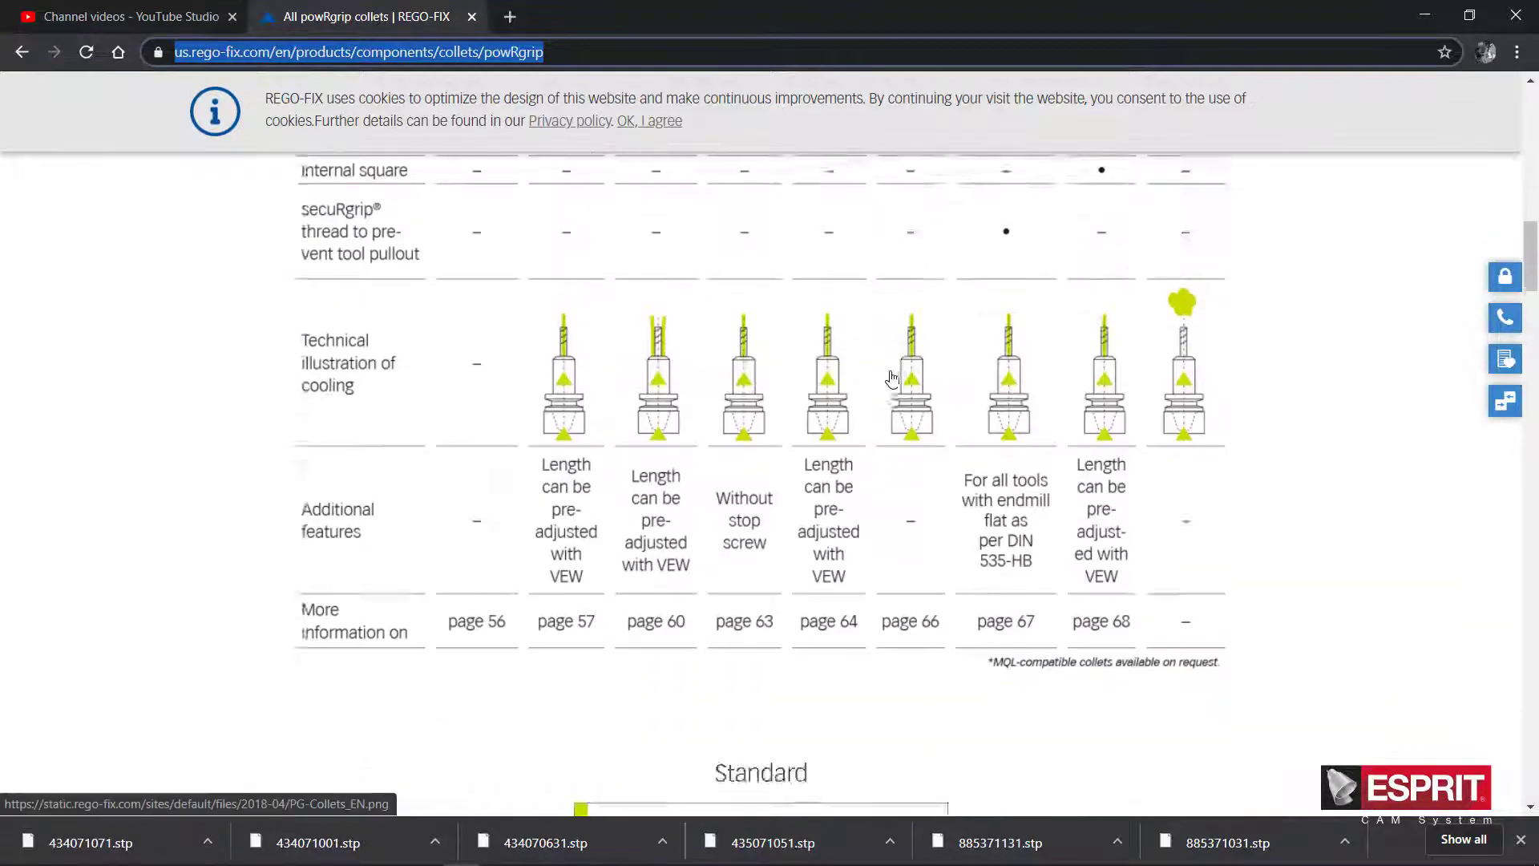
# Open the Standard collet page of the powRgrip range and bring up its product table.
pyautogui.scroll(3, 797, 333)
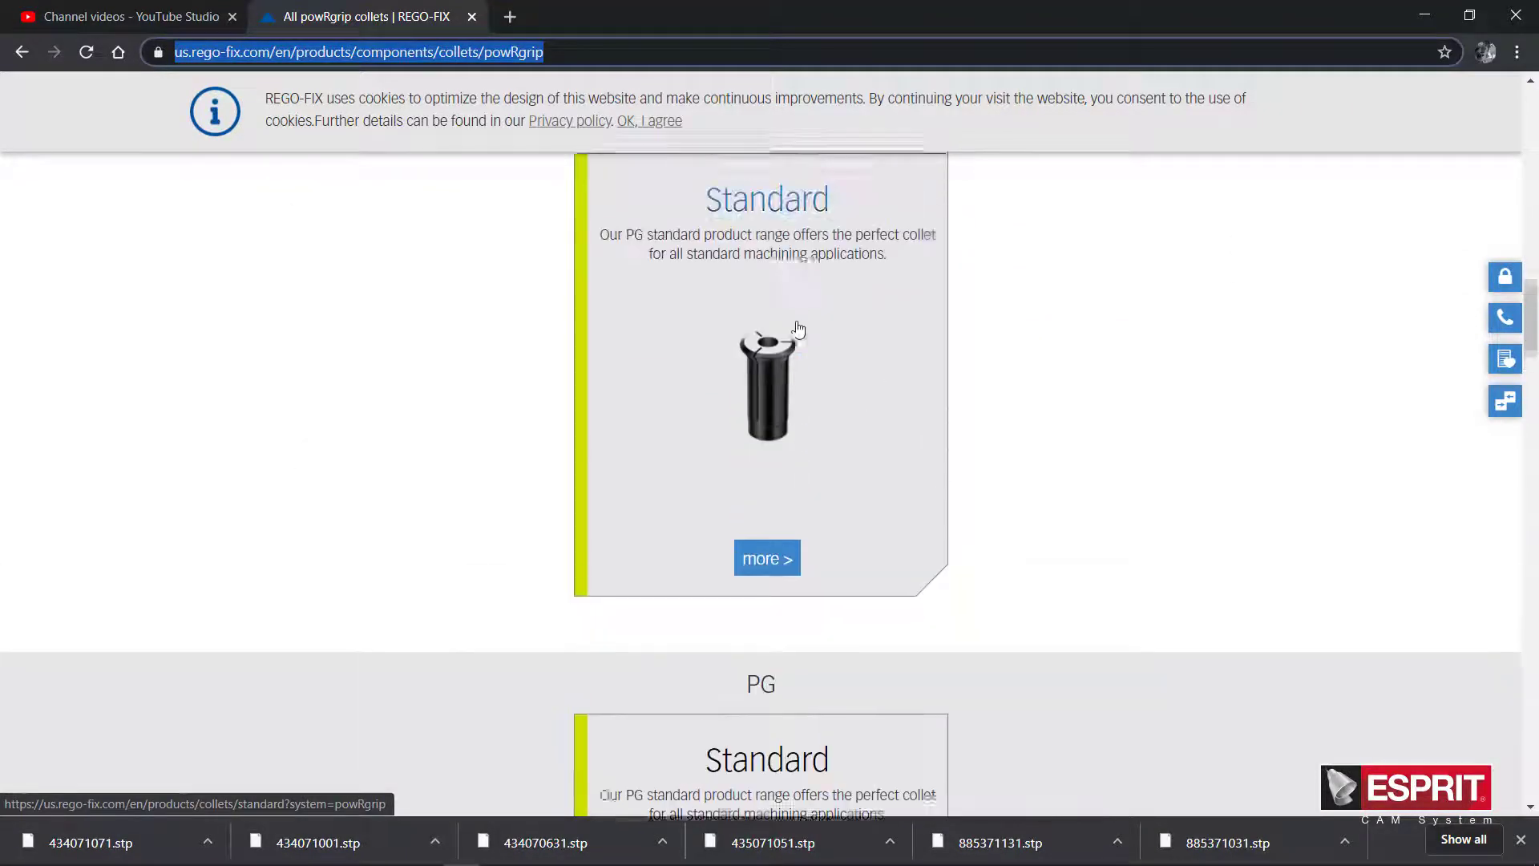
pyautogui.click(784, 247)
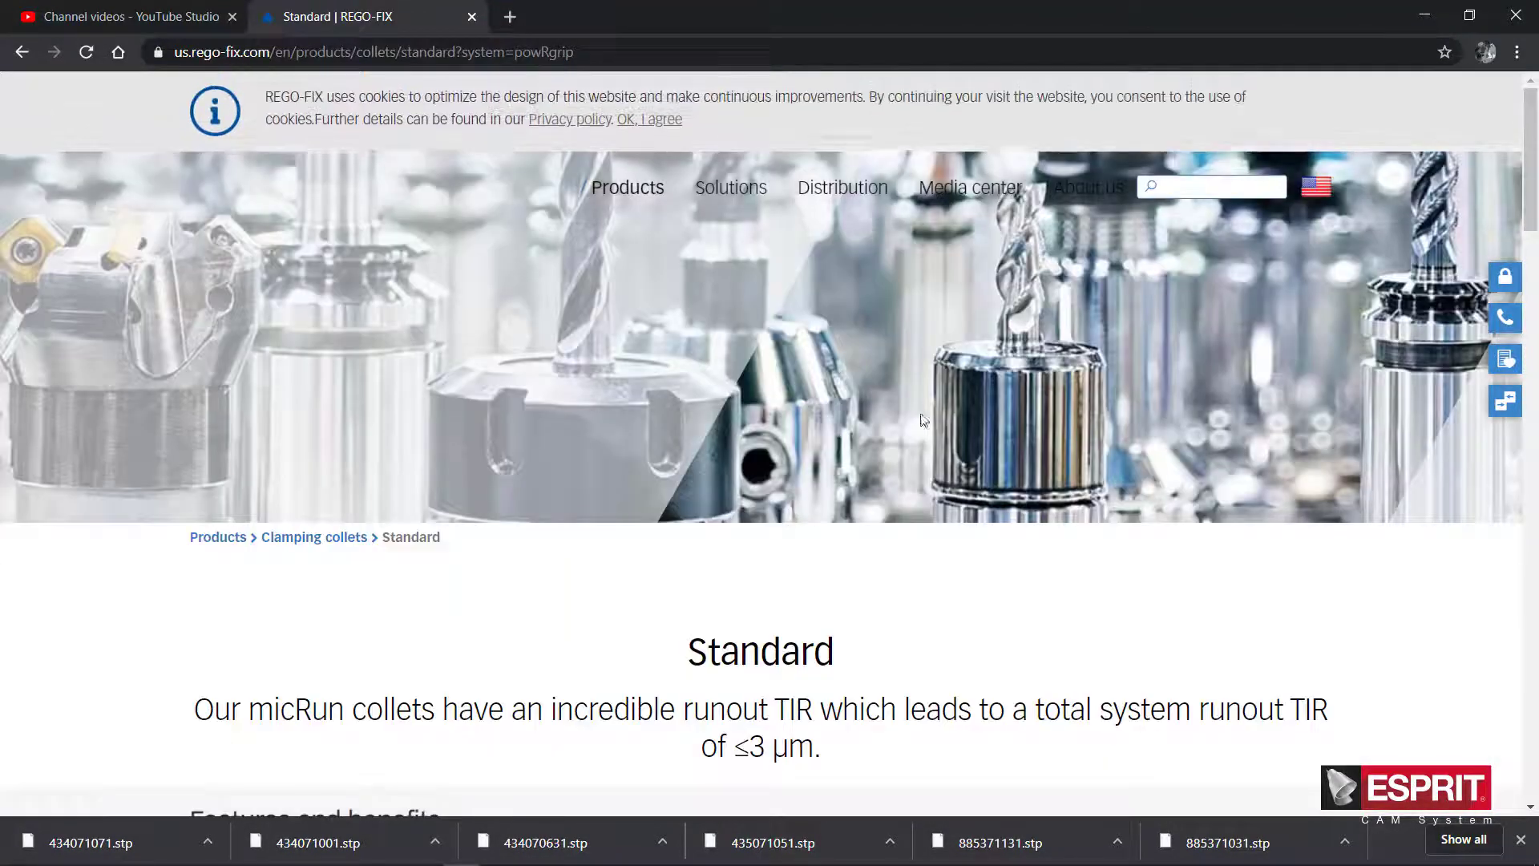
pyautogui.scroll(-7, 810, 505)
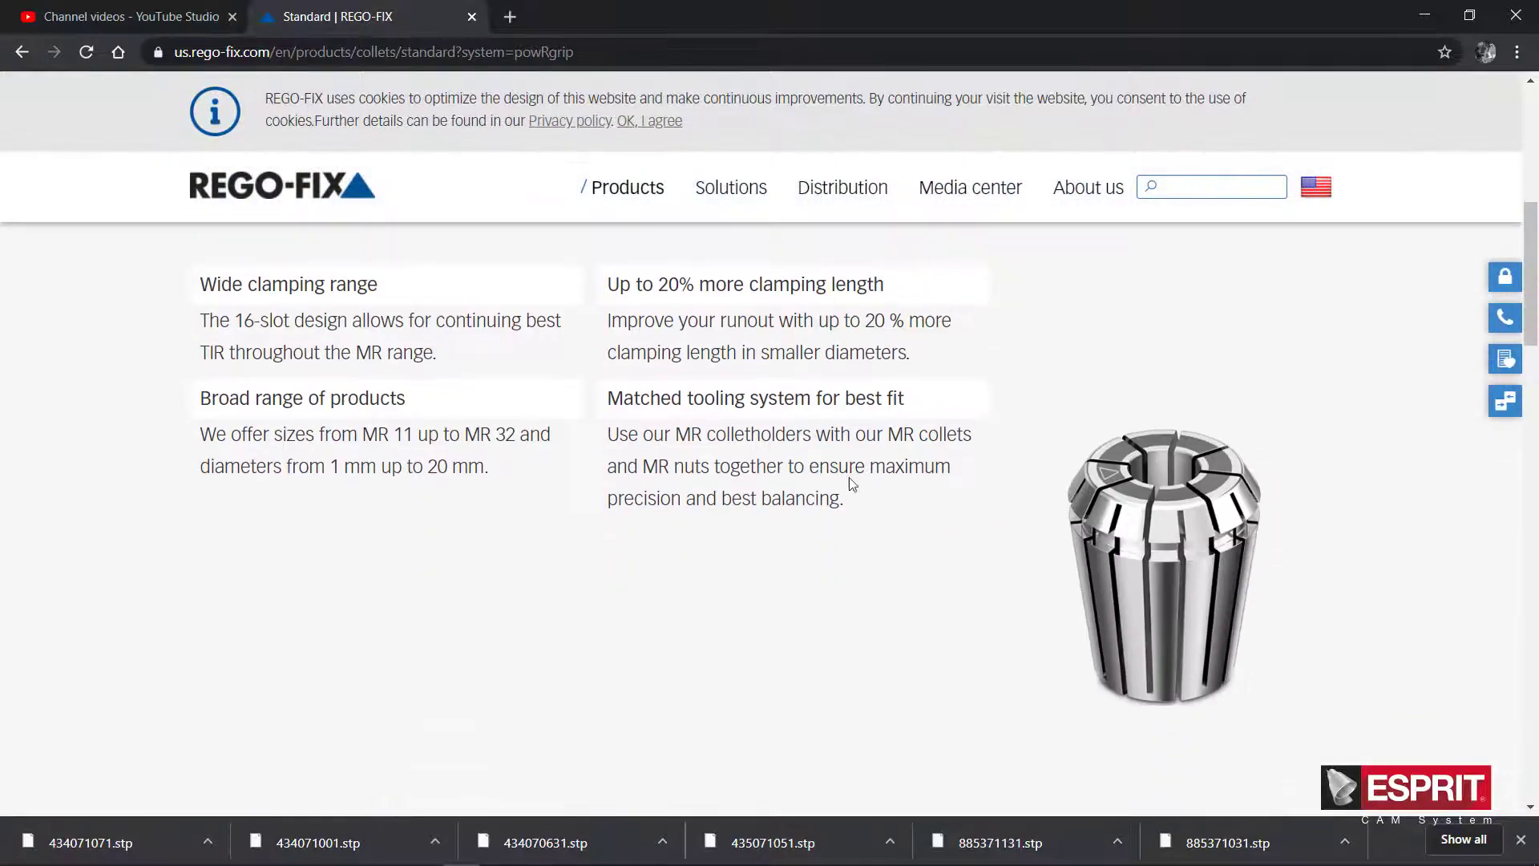
pyautogui.scroll(-20, 849, 481)
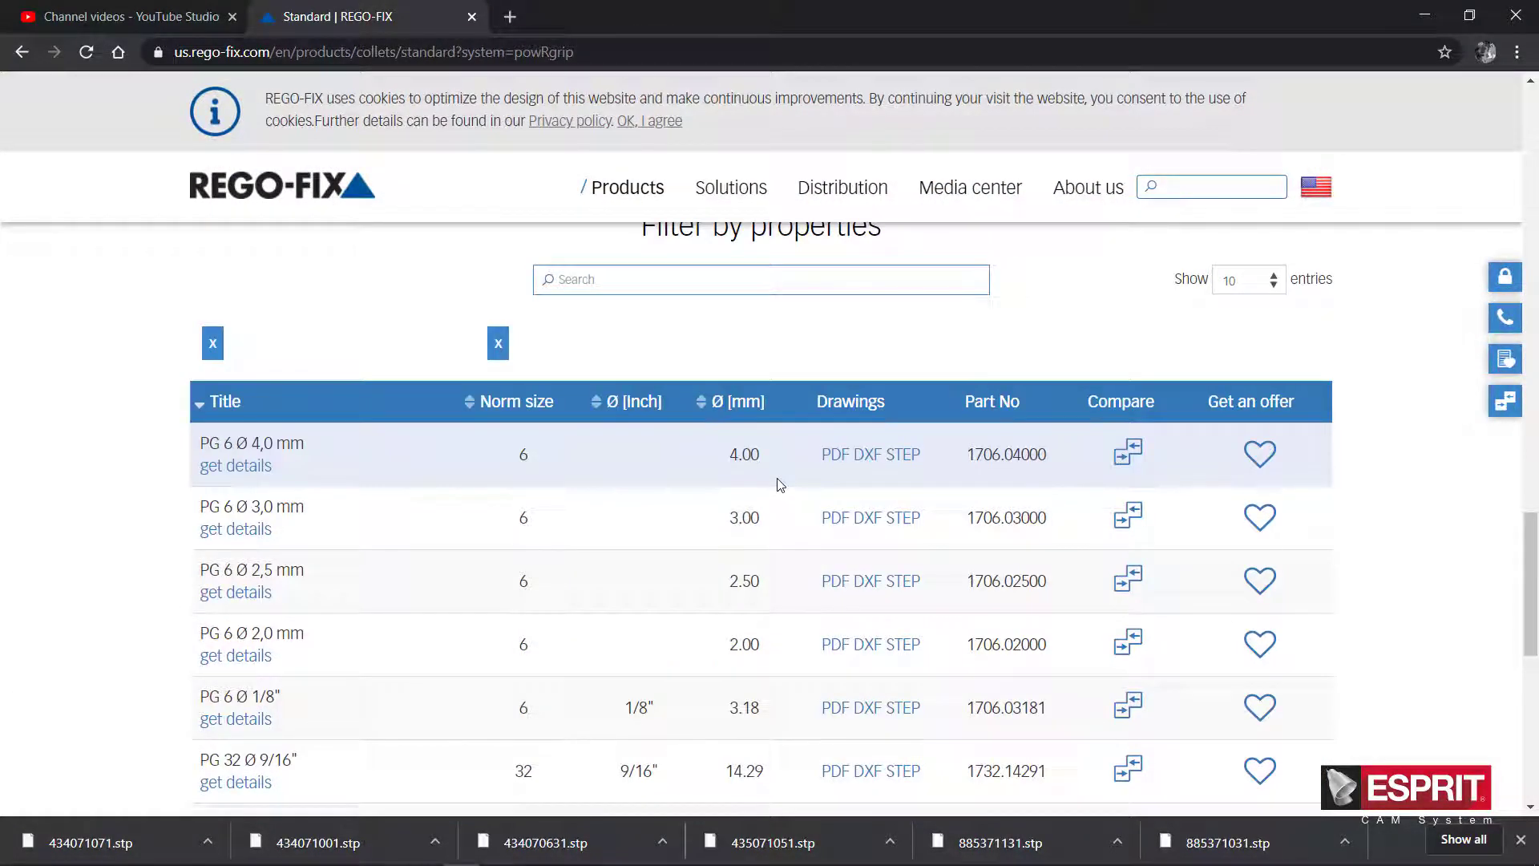
# Examine the PG collets in the product table with their norm sizes, diameters and drawing downloads.
pyautogui.scroll(-2, 697, 485)
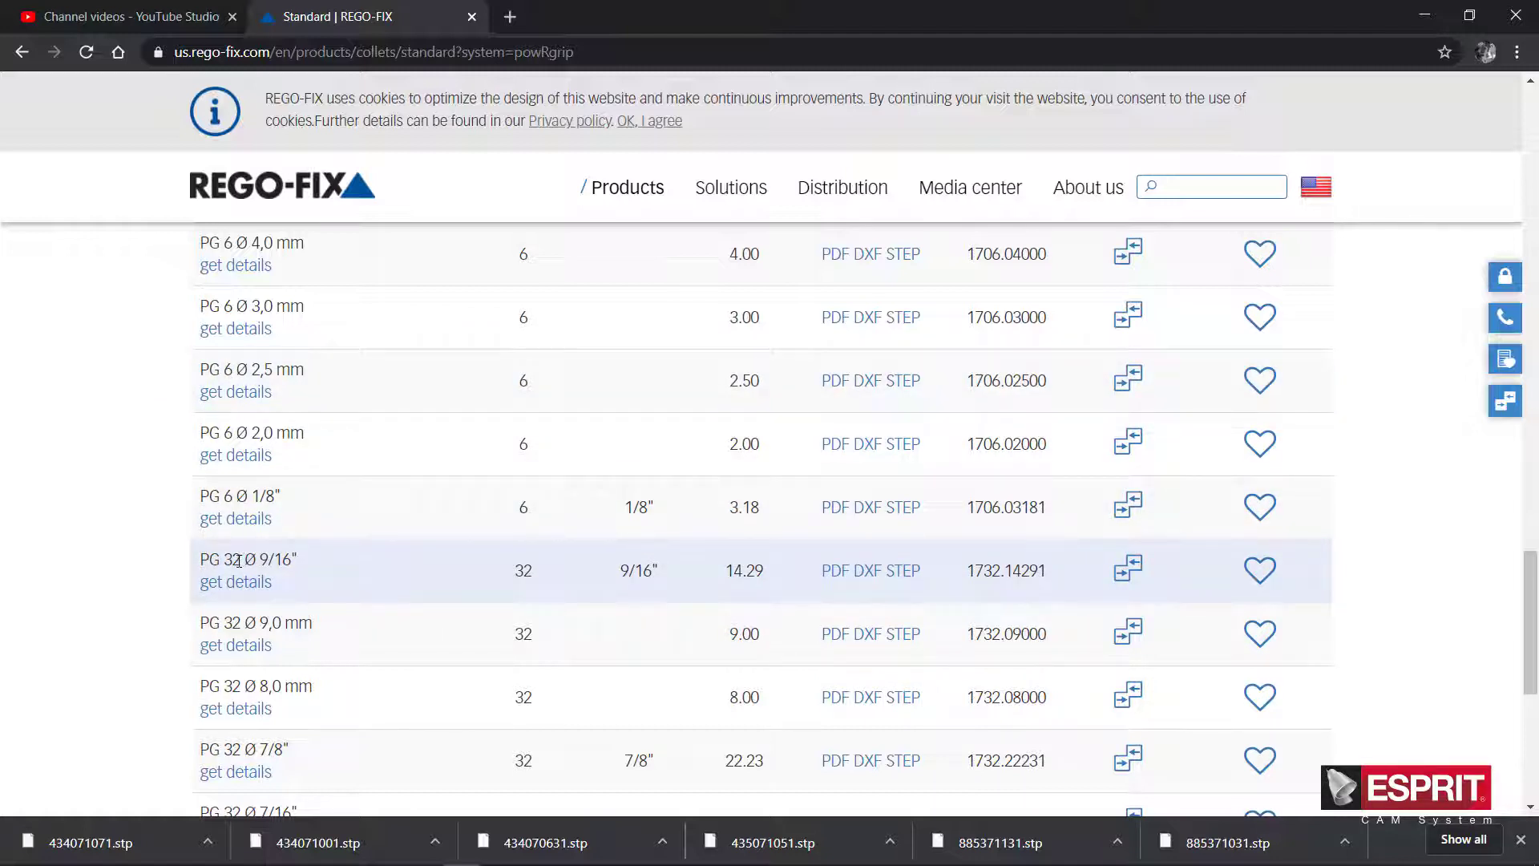
pyautogui.scroll(-1, 238, 562)
pyautogui.scroll(-3, 423, 556)
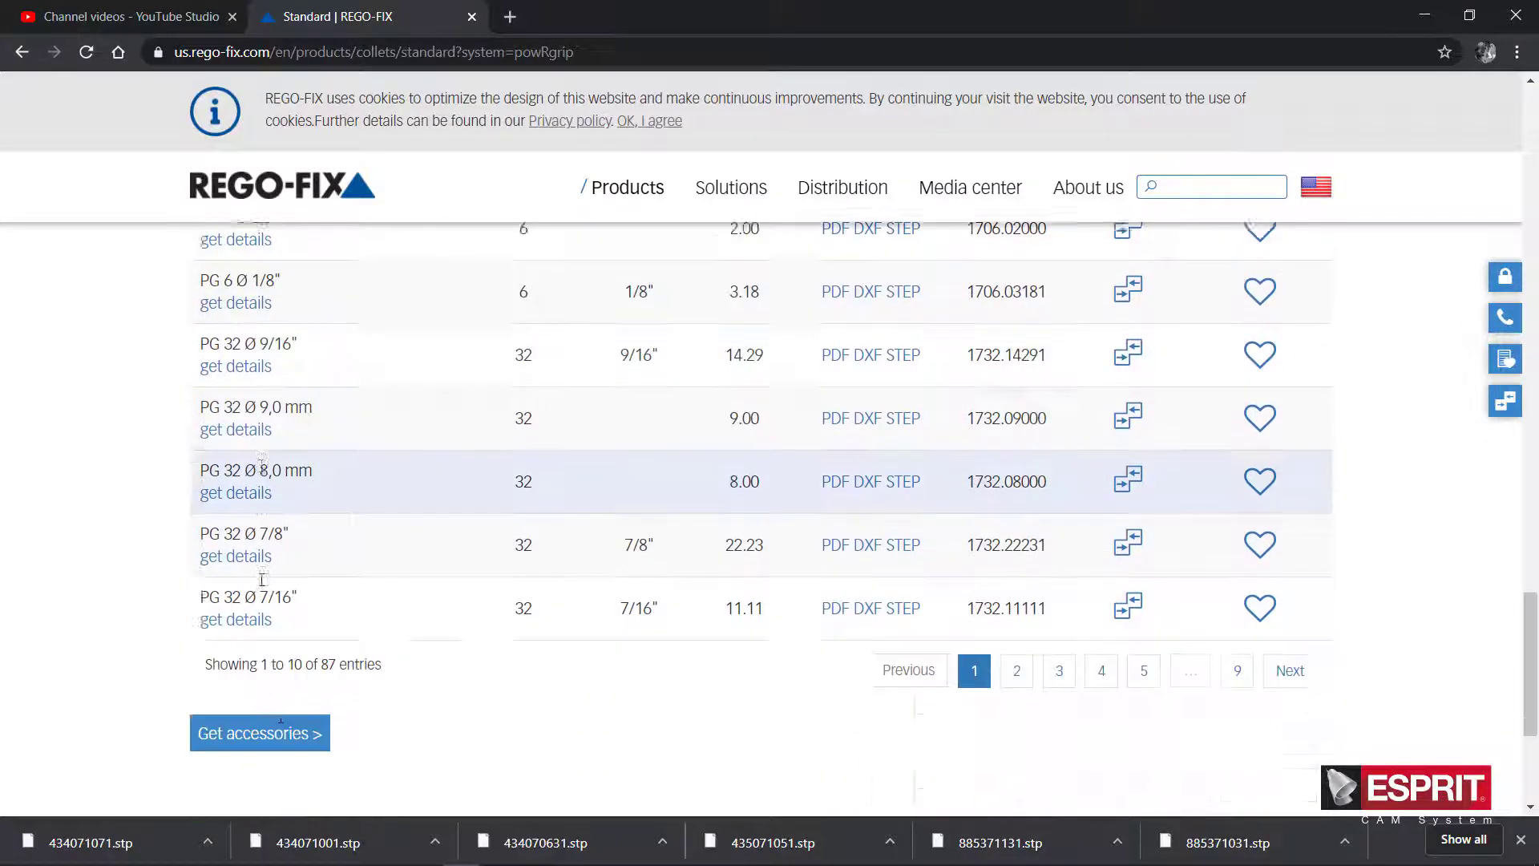
pyautogui.scroll(3, 430, 553)
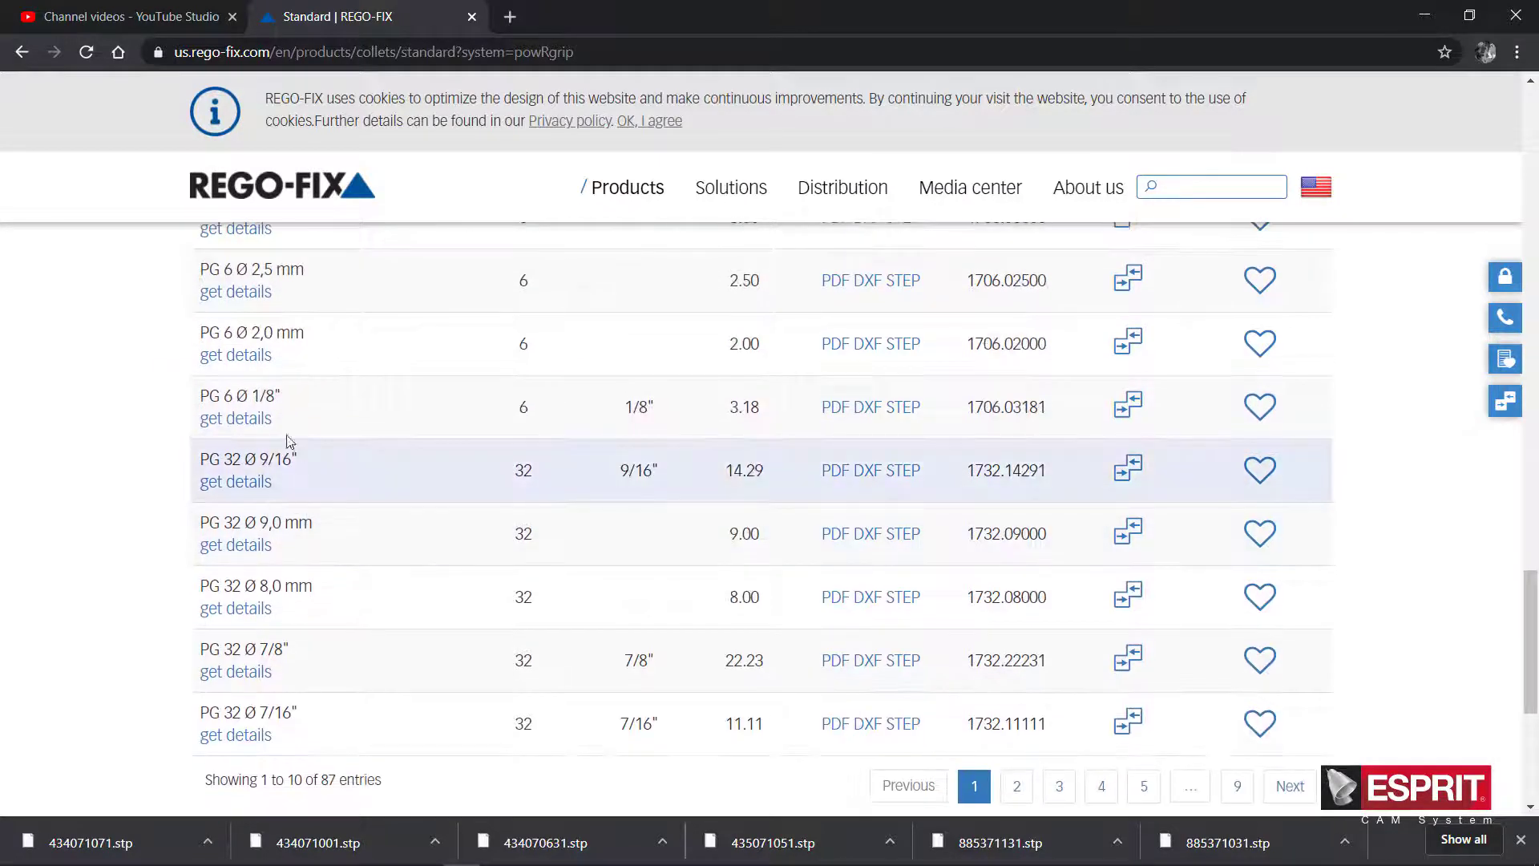
pyautogui.scroll(1, 326, 417)
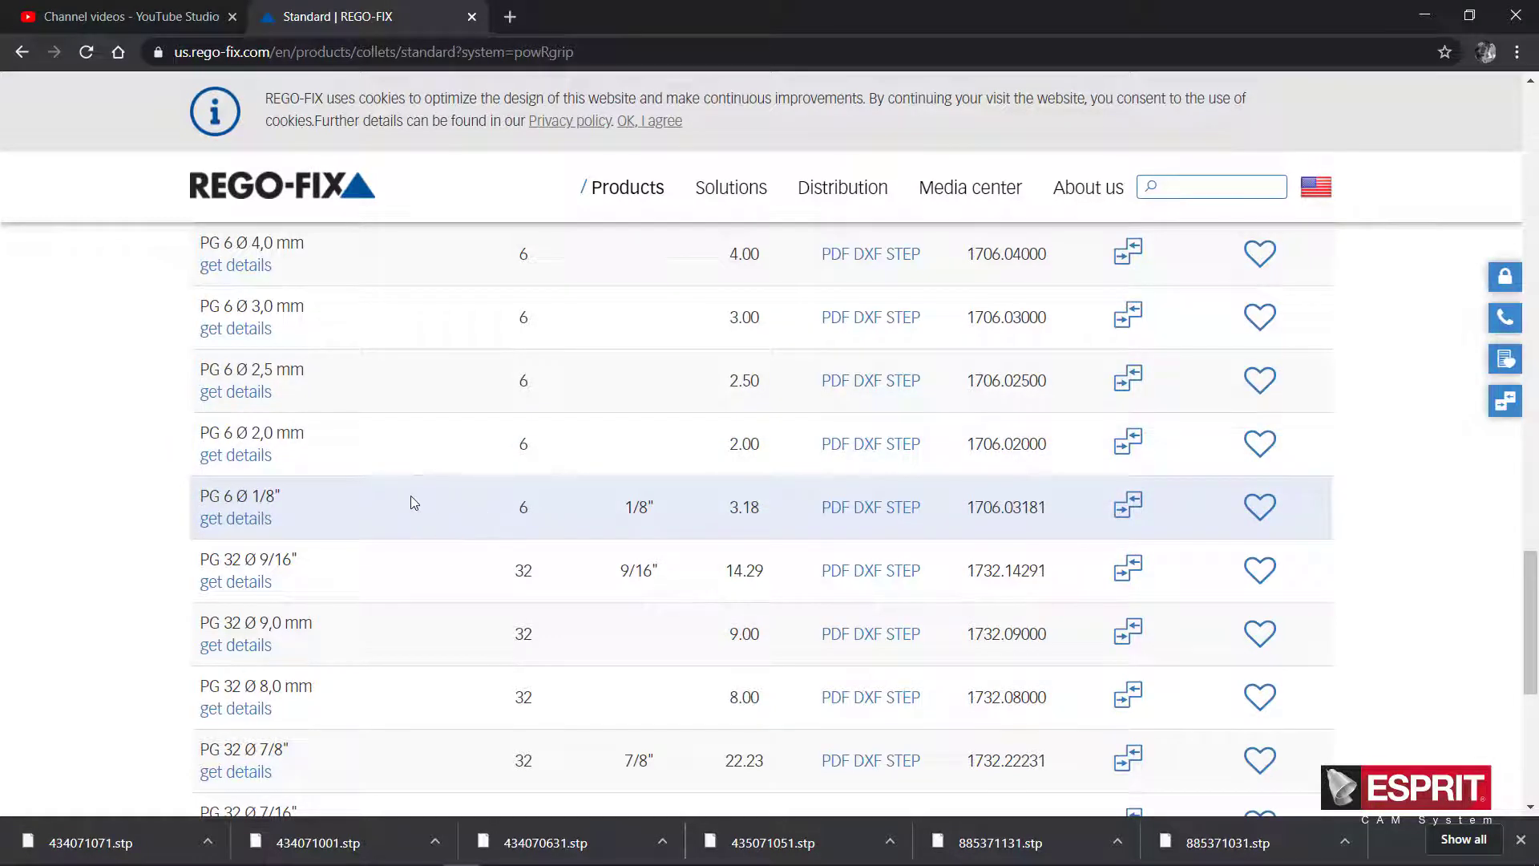
pyautogui.scroll(1, 406, 498)
pyautogui.scroll(-2, 406, 498)
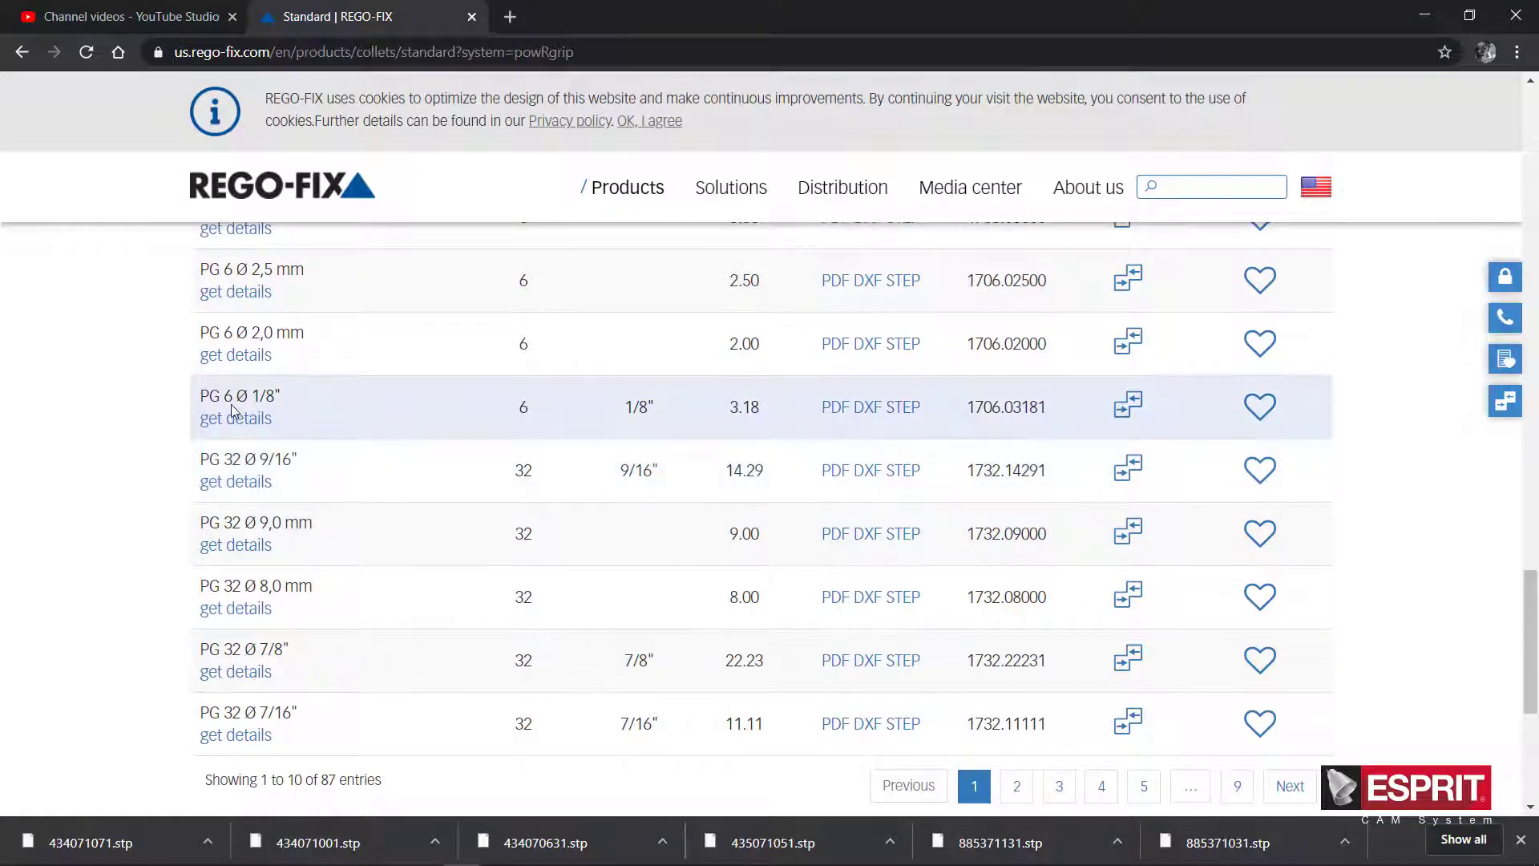
pyautogui.scroll(2, 280, 419)
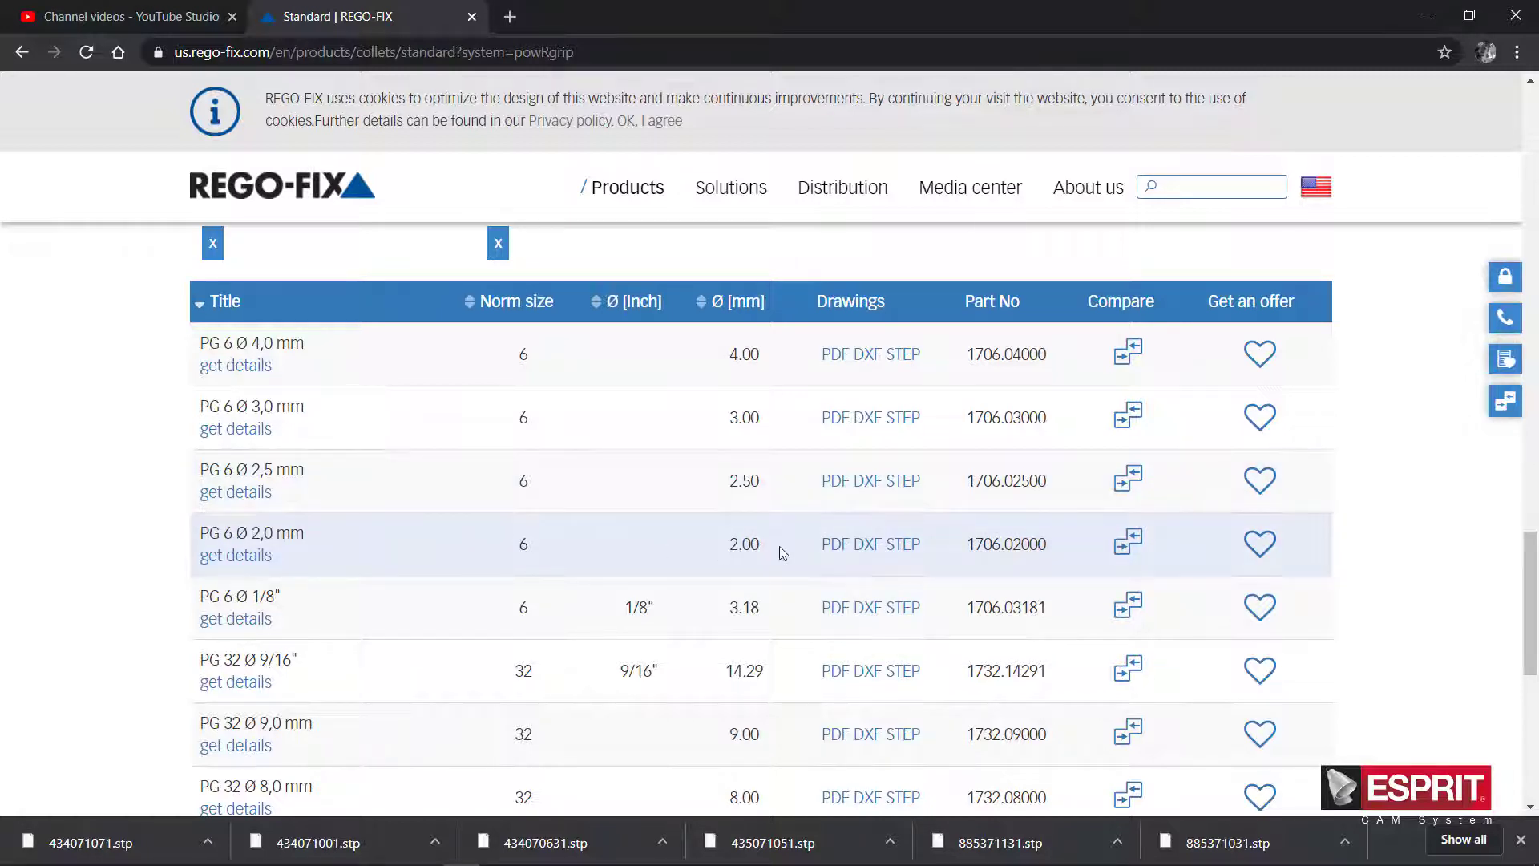
# Save the STEP drawing of the PG 6 Ø 2,0 mm collet as 170602000_0.stp in the PowRgrip PG Collets folder.
pyautogui.rightClick(915, 554)
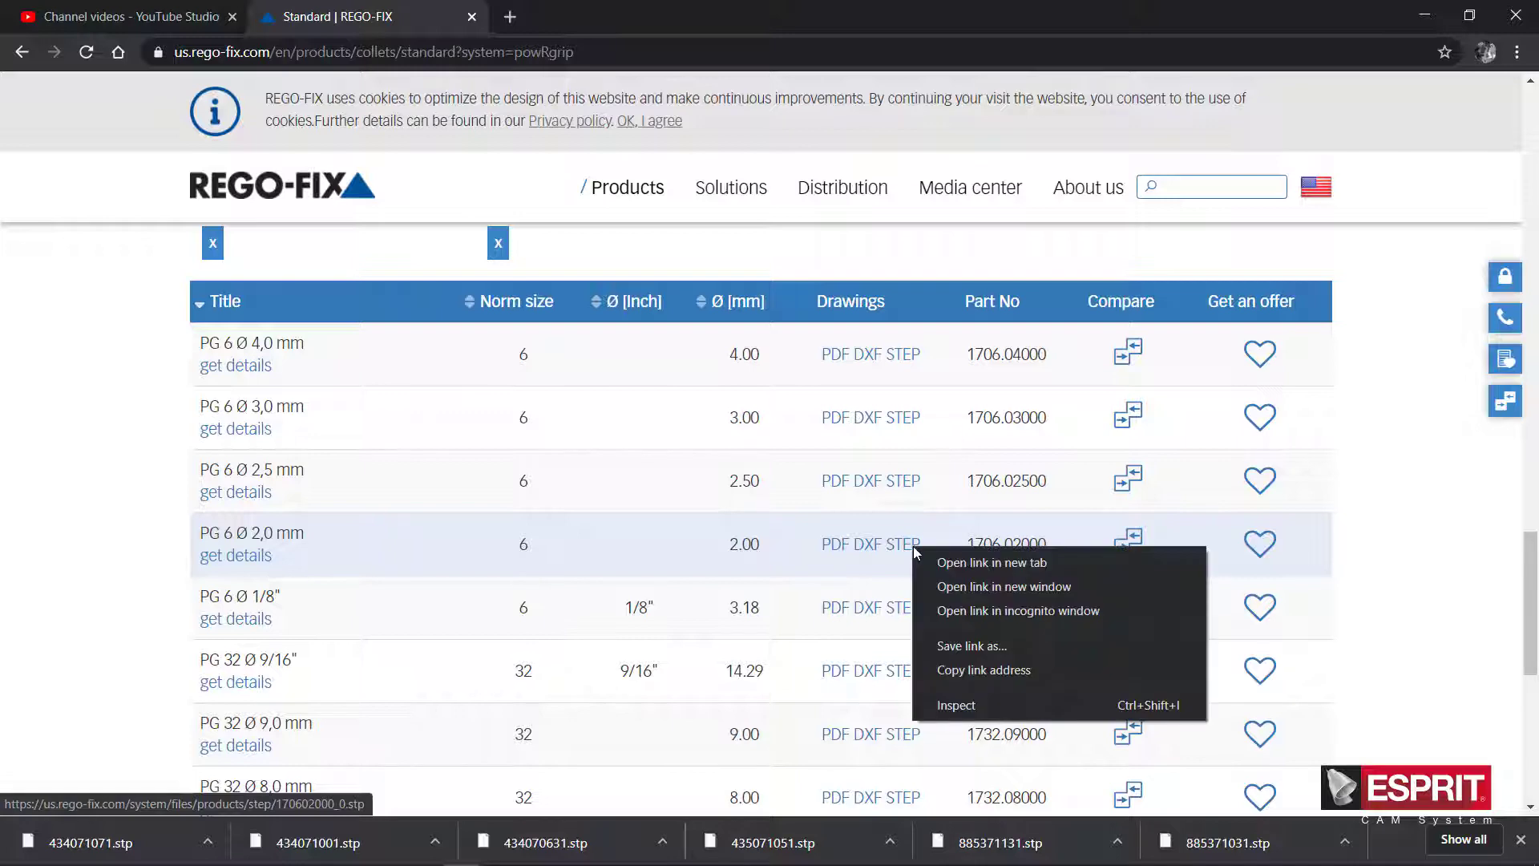
pyautogui.click(964, 646)
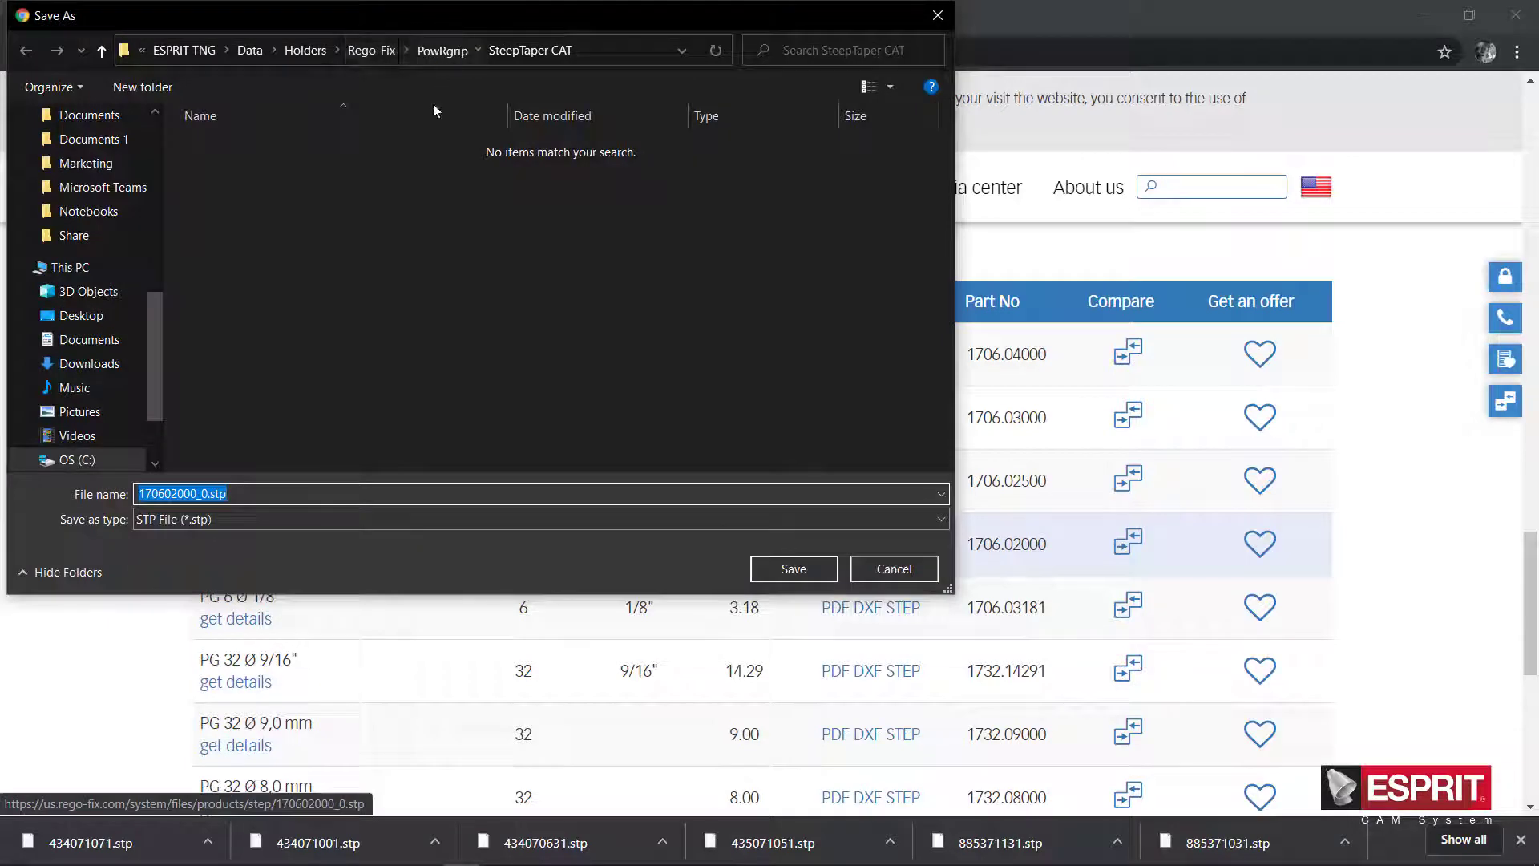
pyautogui.click(441, 50)
pyautogui.doubleClick(302, 214)
pyautogui.click(790, 571)
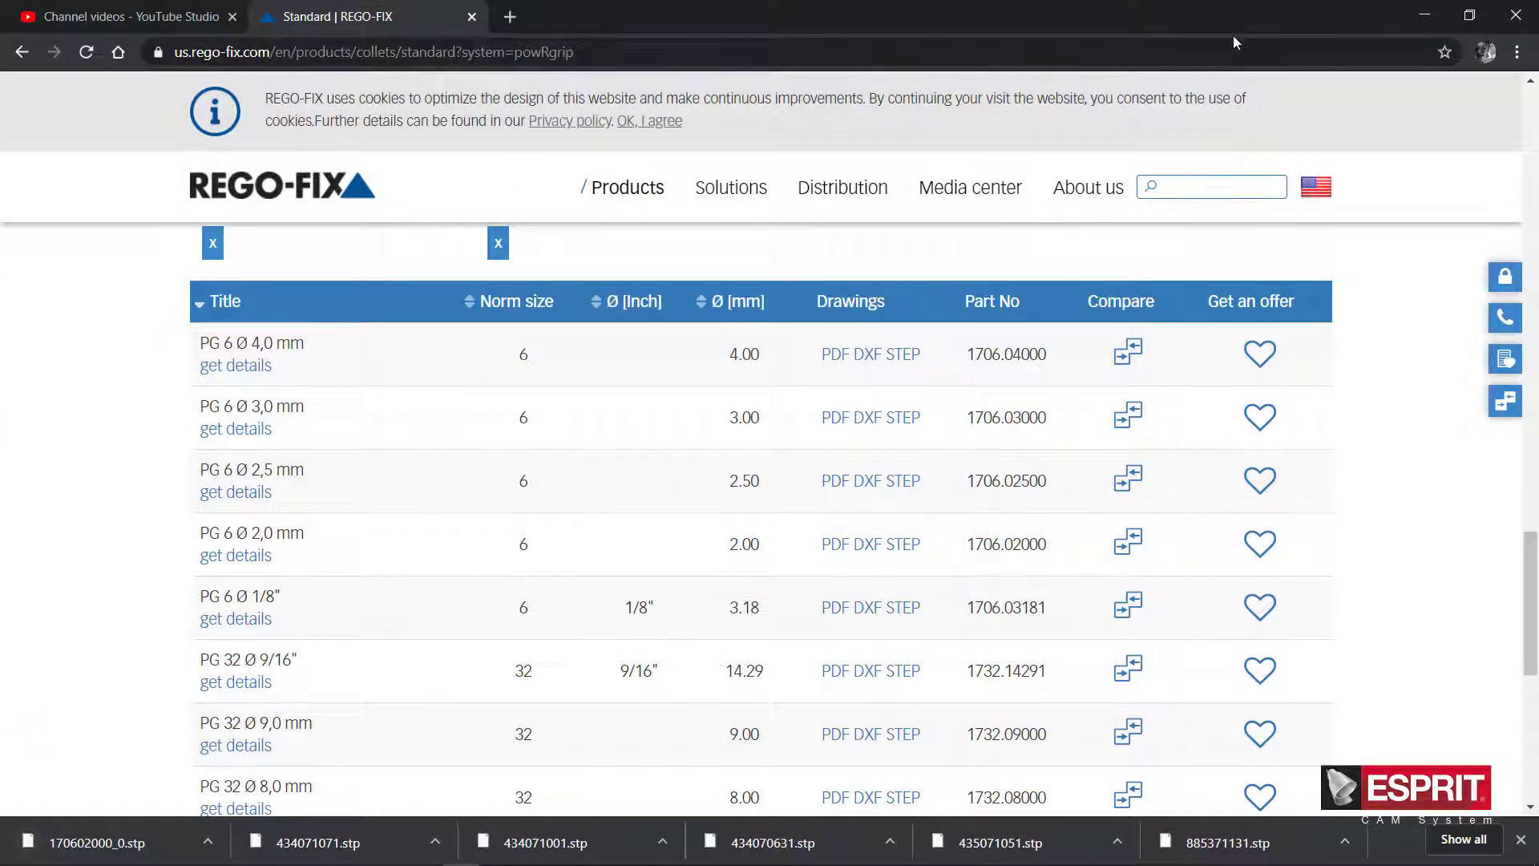
# Switch to ESPRIT and import 170602000_0.stp from the PowRgrip PG Collets folder.
pyautogui.hotkey('alt', 'Tab')
pyautogui.hotkey('alt', 'Tab')
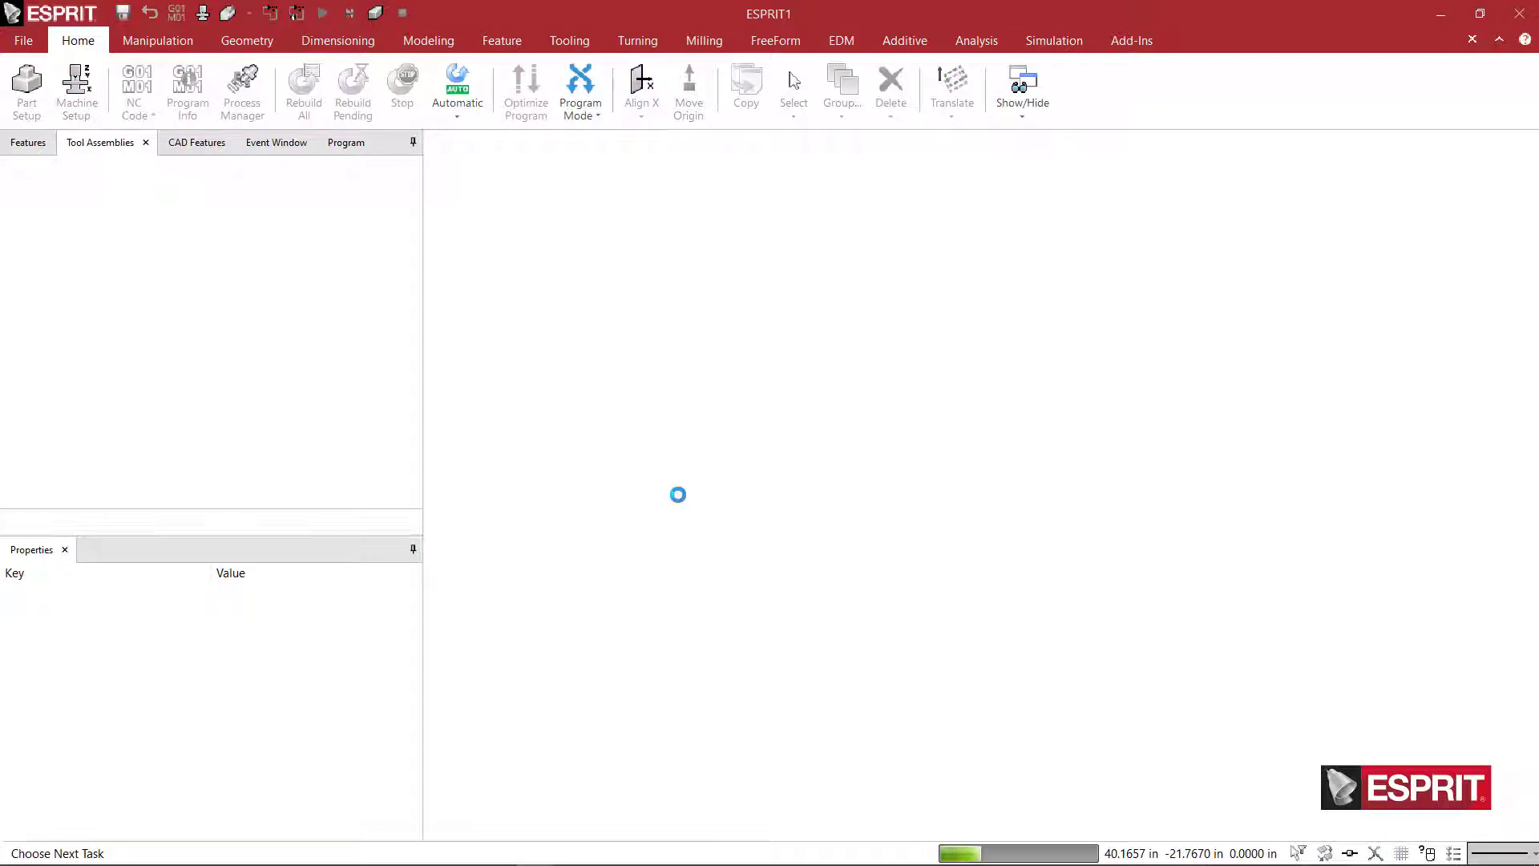
pyautogui.click(23, 41)
pyautogui.click(60, 200)
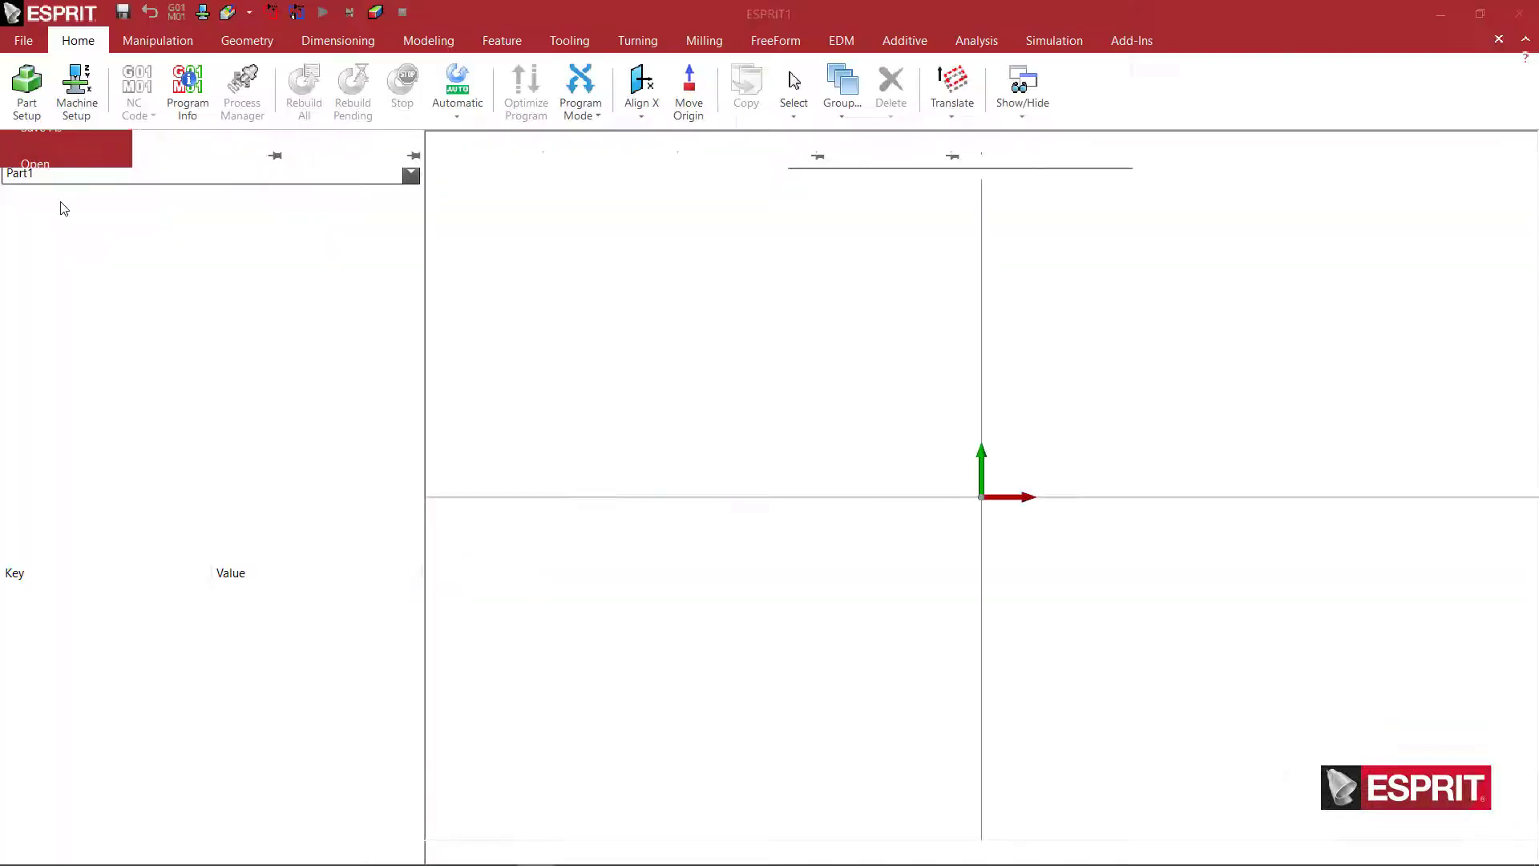
pyautogui.click(823, 212)
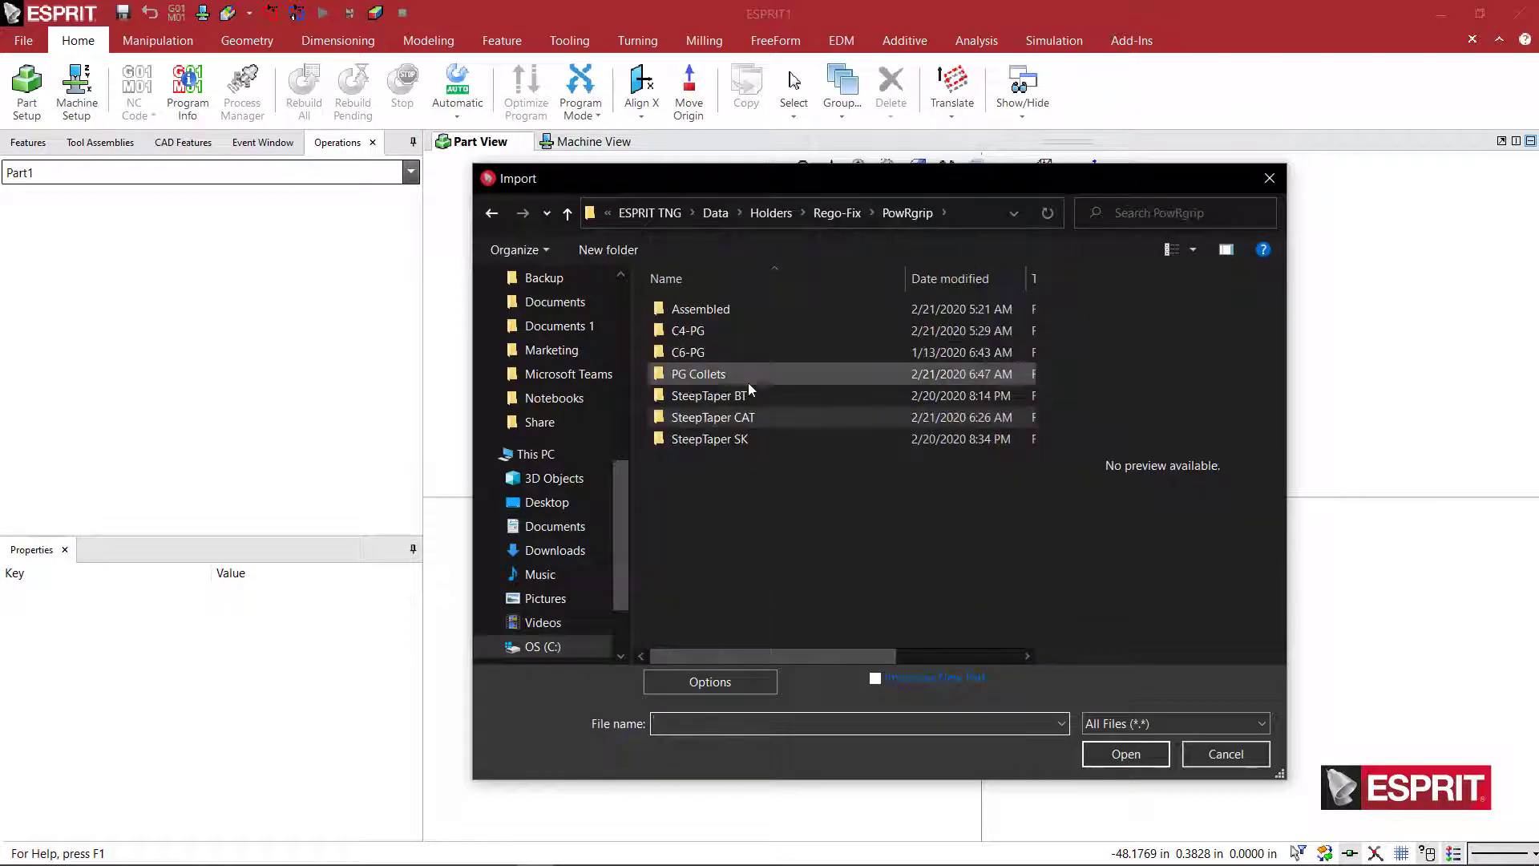
pyautogui.doubleClick(701, 376)
pyautogui.click(725, 418)
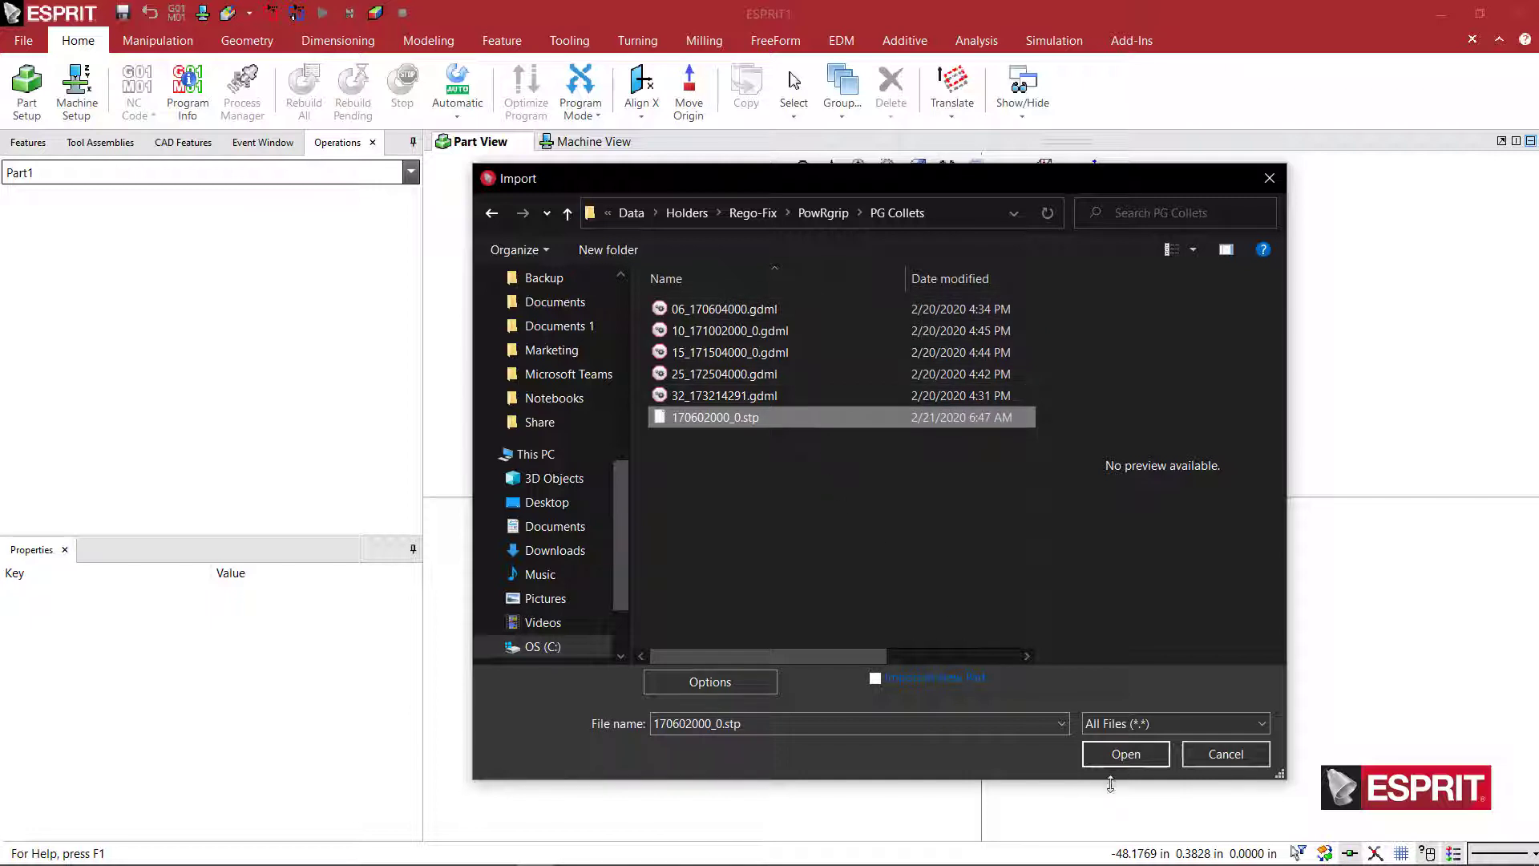
pyautogui.click(1125, 754)
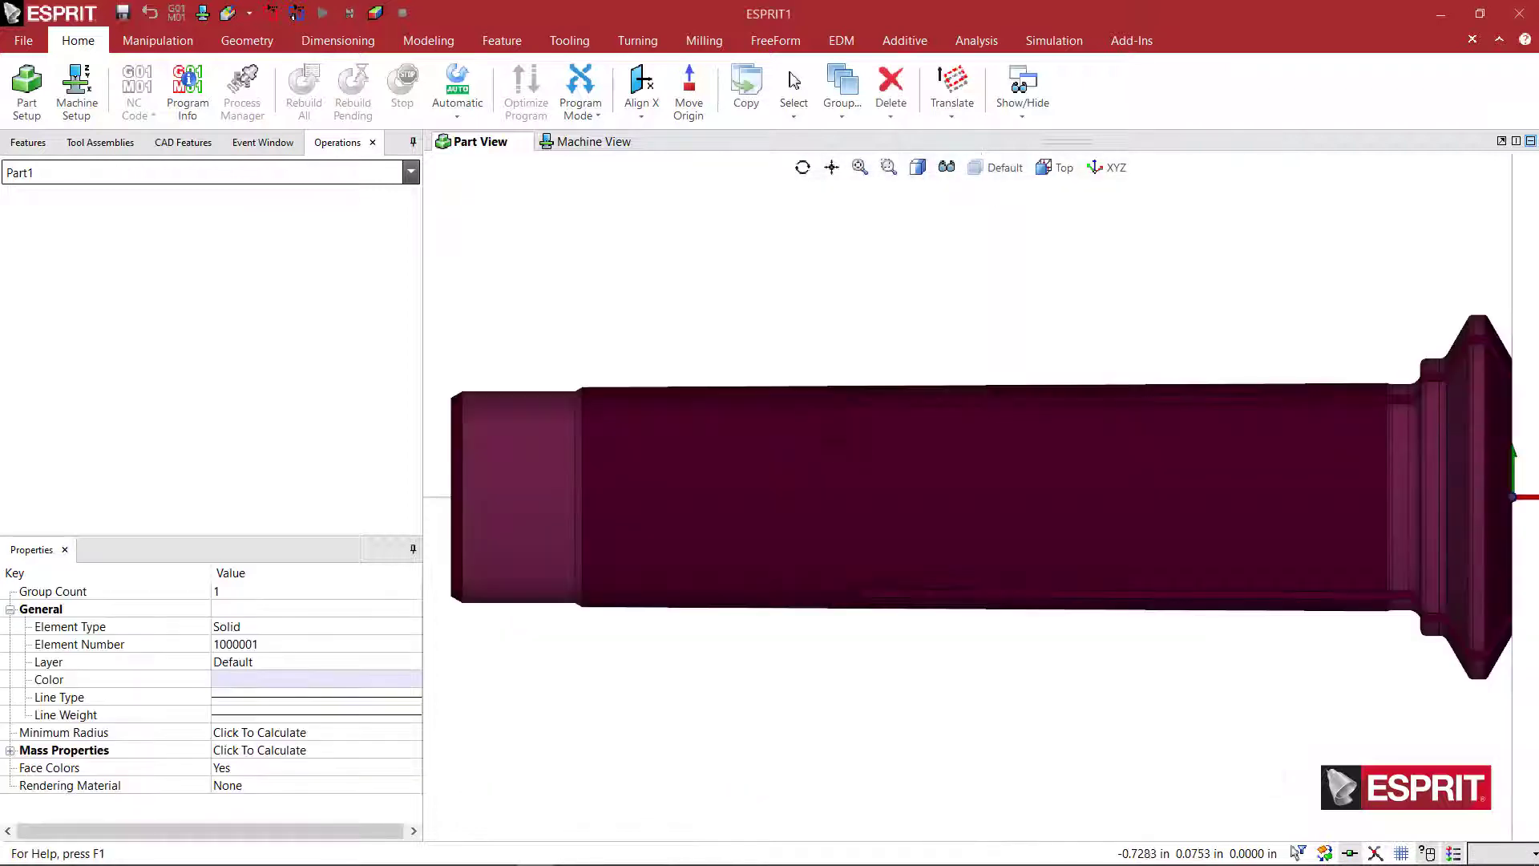
# Examine the imported collet's orientation, its front face at the origin and the stepped profile behind the flange.
pyautogui.scroll(-2, 955, 405)
pyautogui.moveTo(955, 405); pyautogui.dragTo(834, 395, button='middle')
pyautogui.press('Escape')
pyautogui.scroll(-2, 834, 395)
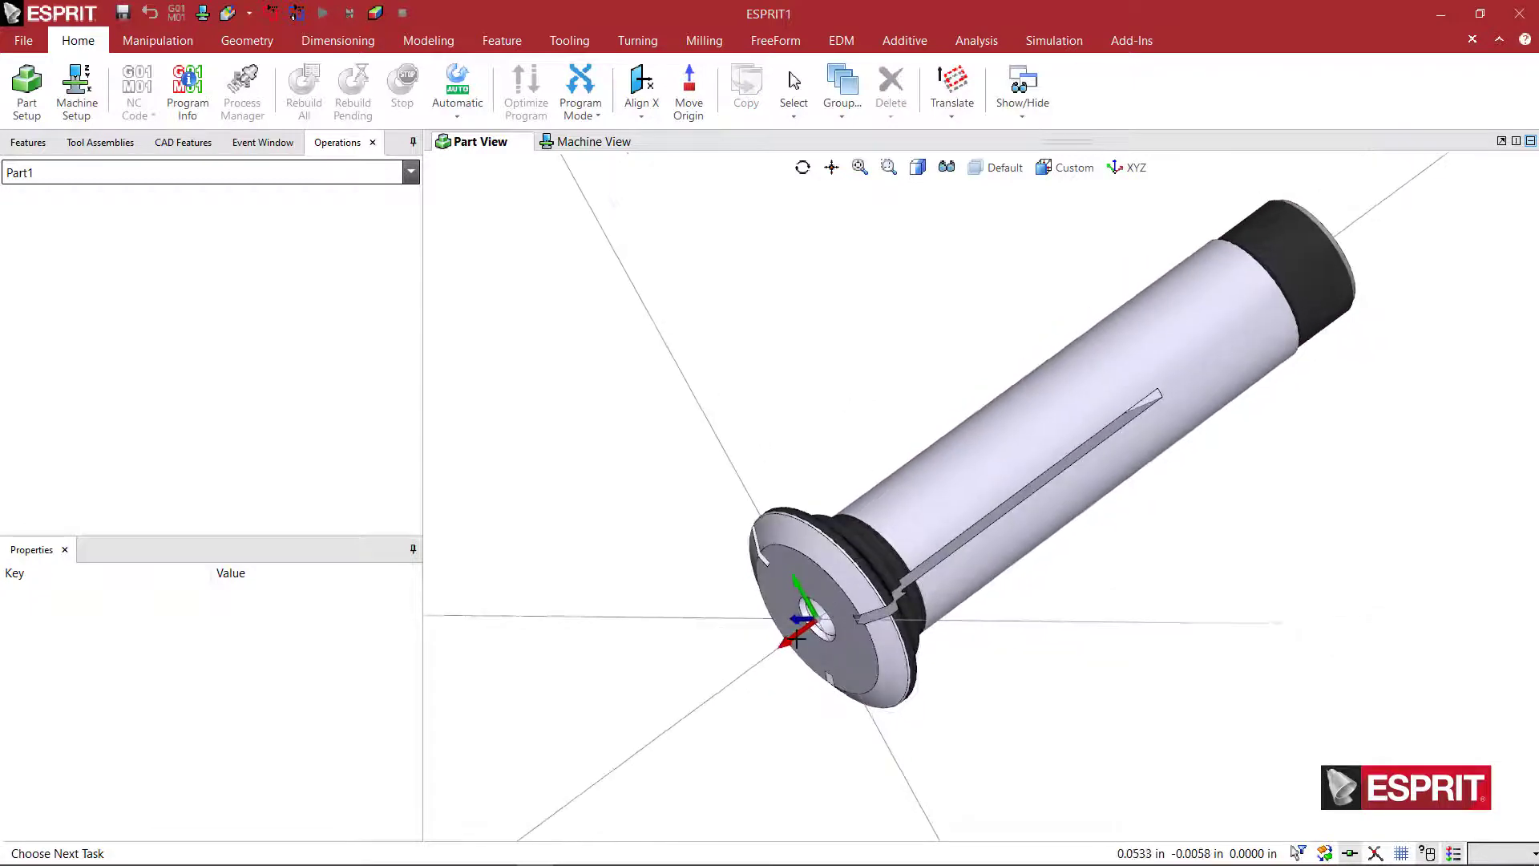
pyautogui.moveTo(810, 670); pyautogui.dragTo(859, 711, button='middle')
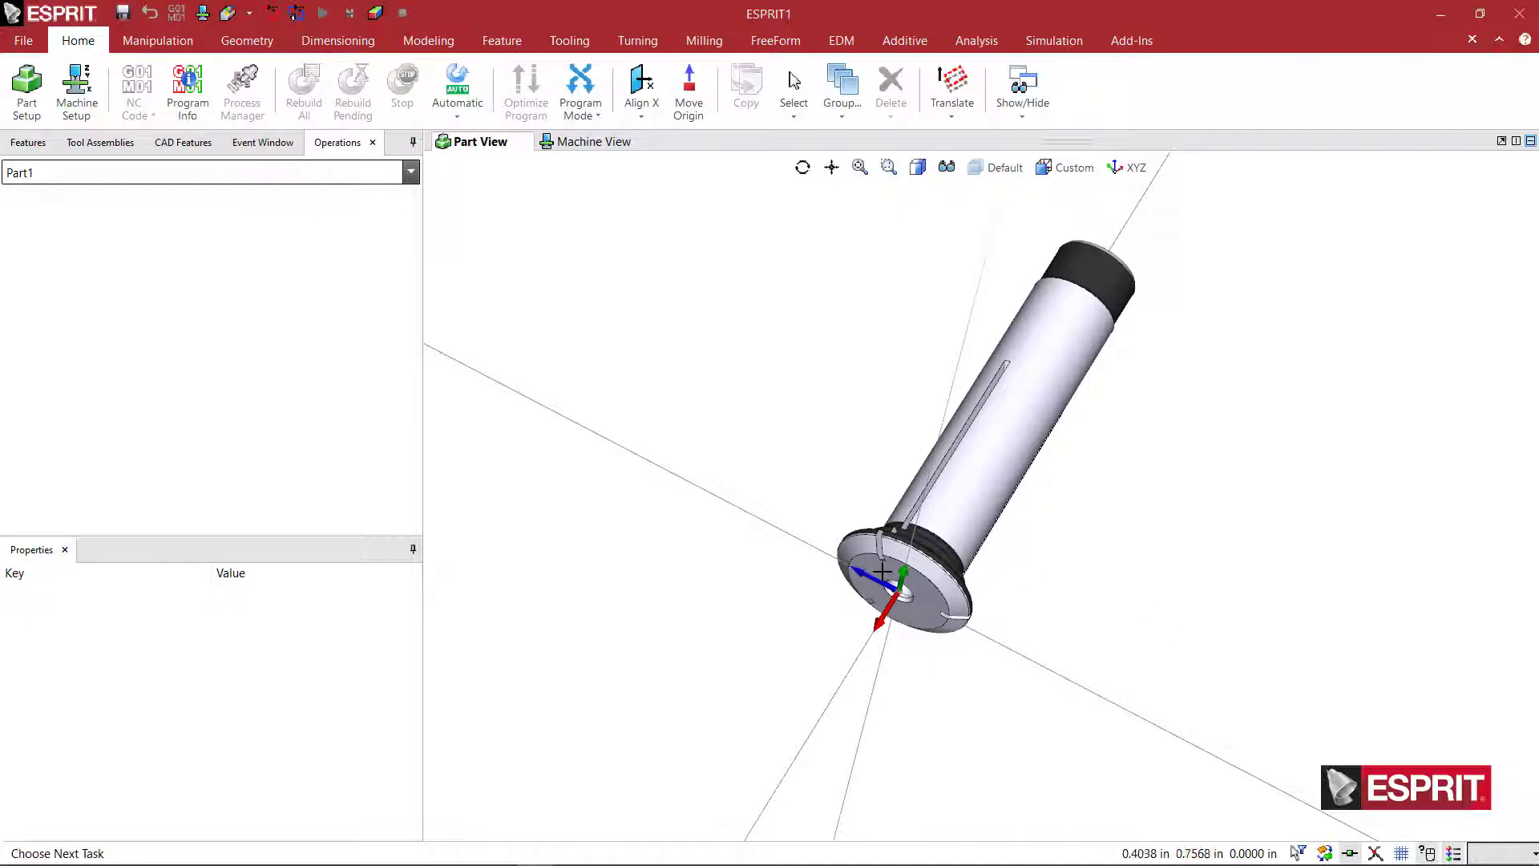
pyautogui.moveTo(1129, 585); pyautogui.dragTo(1083, 571, button='middle')
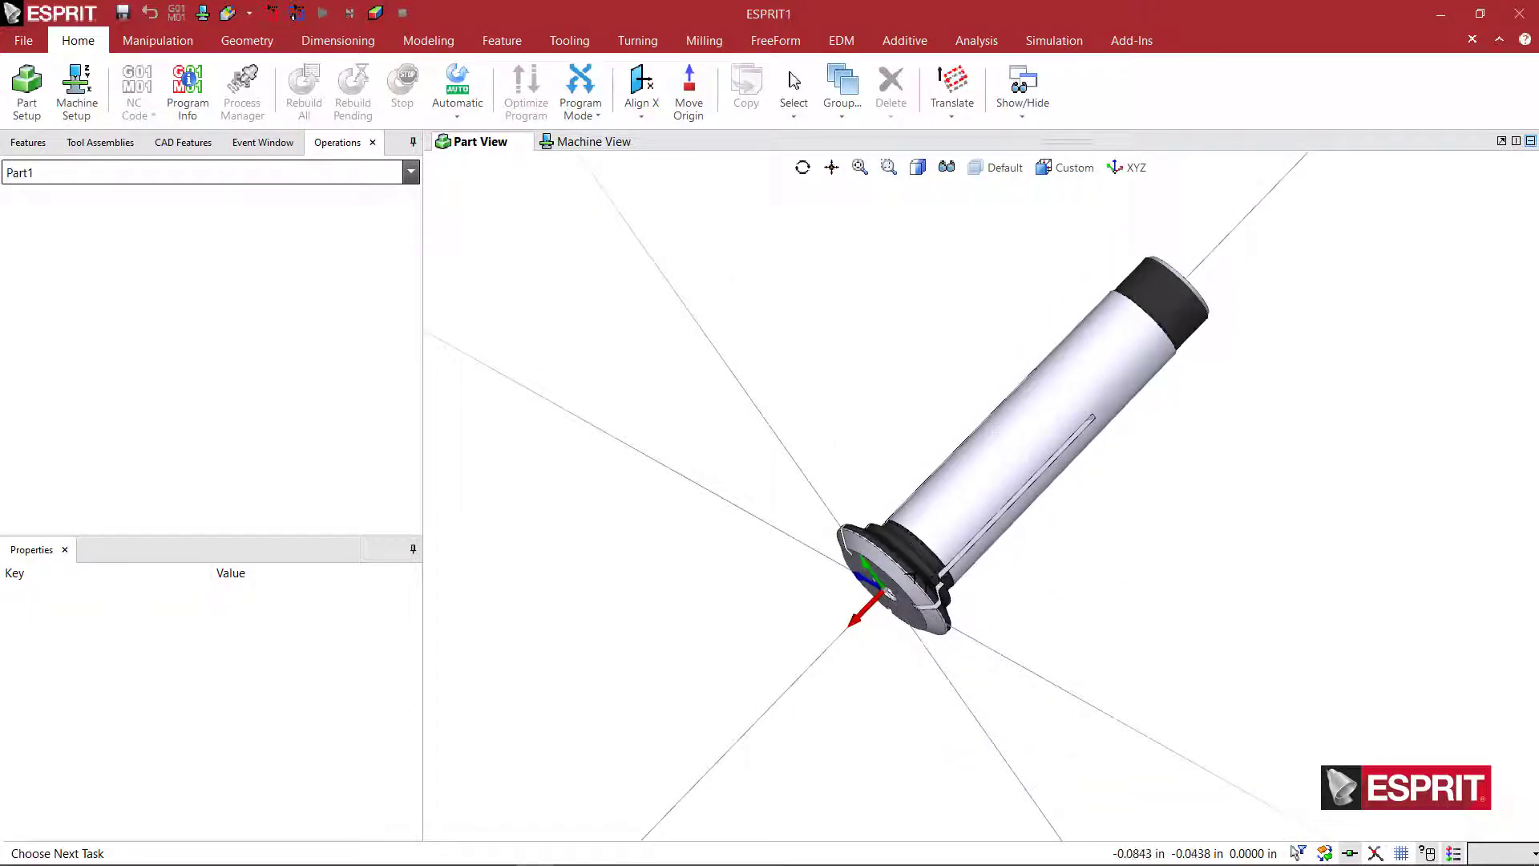
pyautogui.moveTo(930, 553); pyautogui.dragTo(1055, 603, button='middle')
pyautogui.scroll(5, 874, 491)
pyautogui.scroll(6, 874, 490)
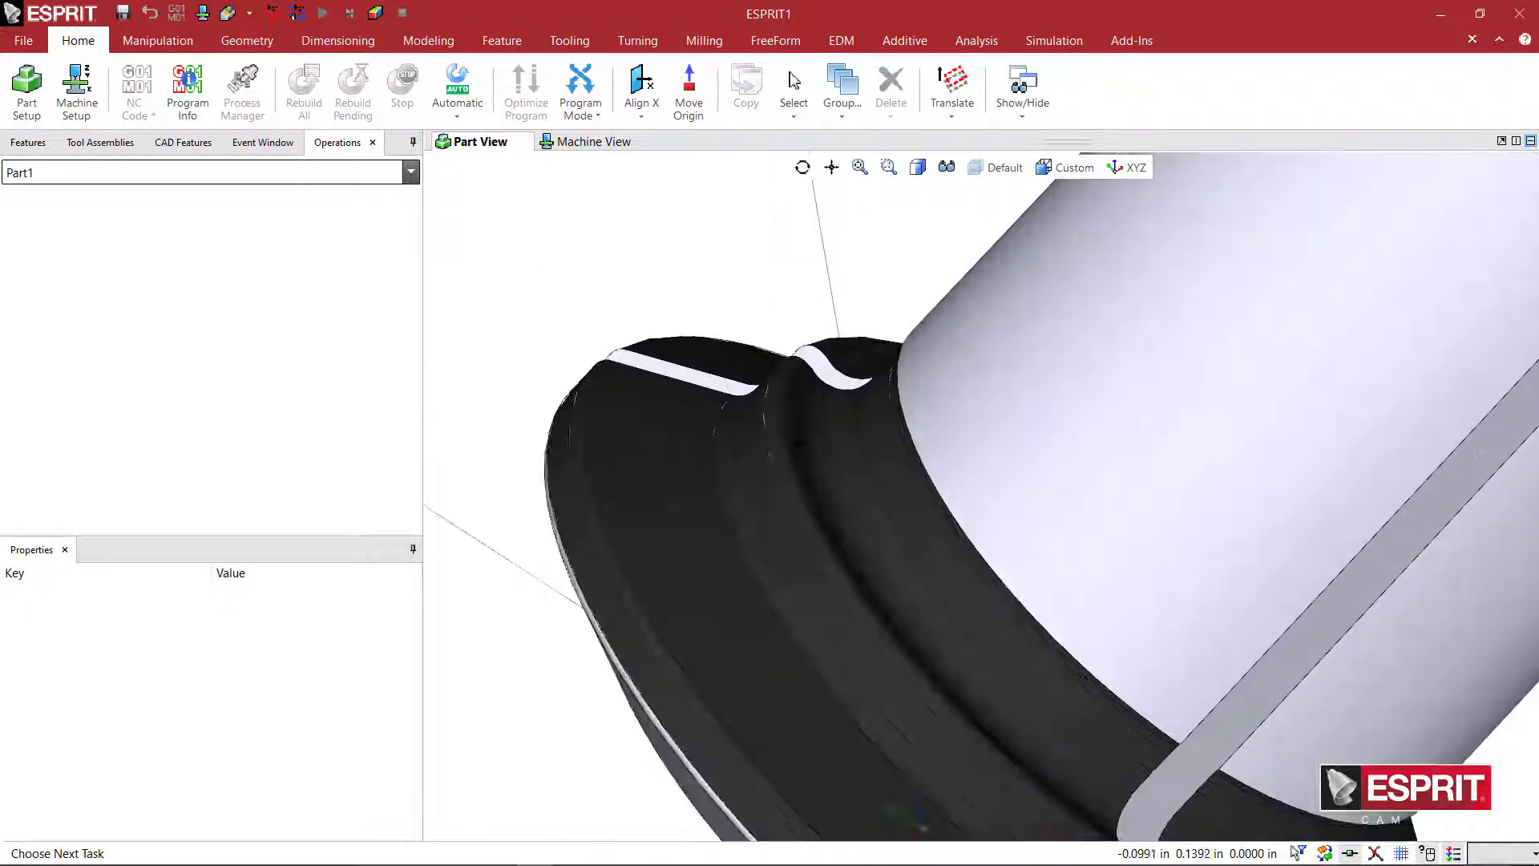
# Select the narrow ring-shaped face beside the groove behind the collet's flange.
pyautogui.moveTo(801, 446); pyautogui.dragTo(734, 510, button='middle')
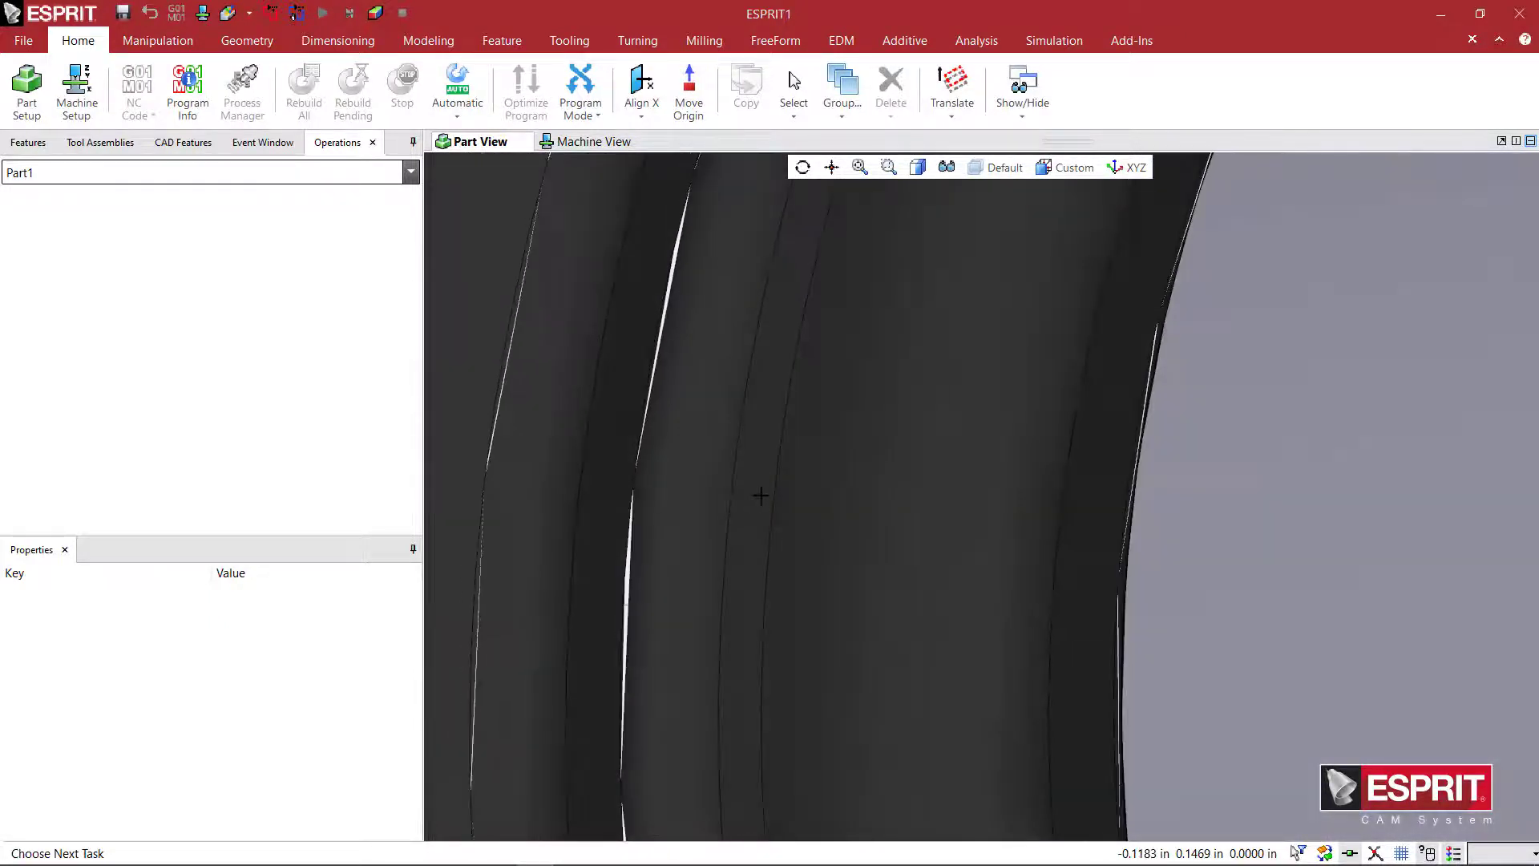
pyautogui.click(741, 504)
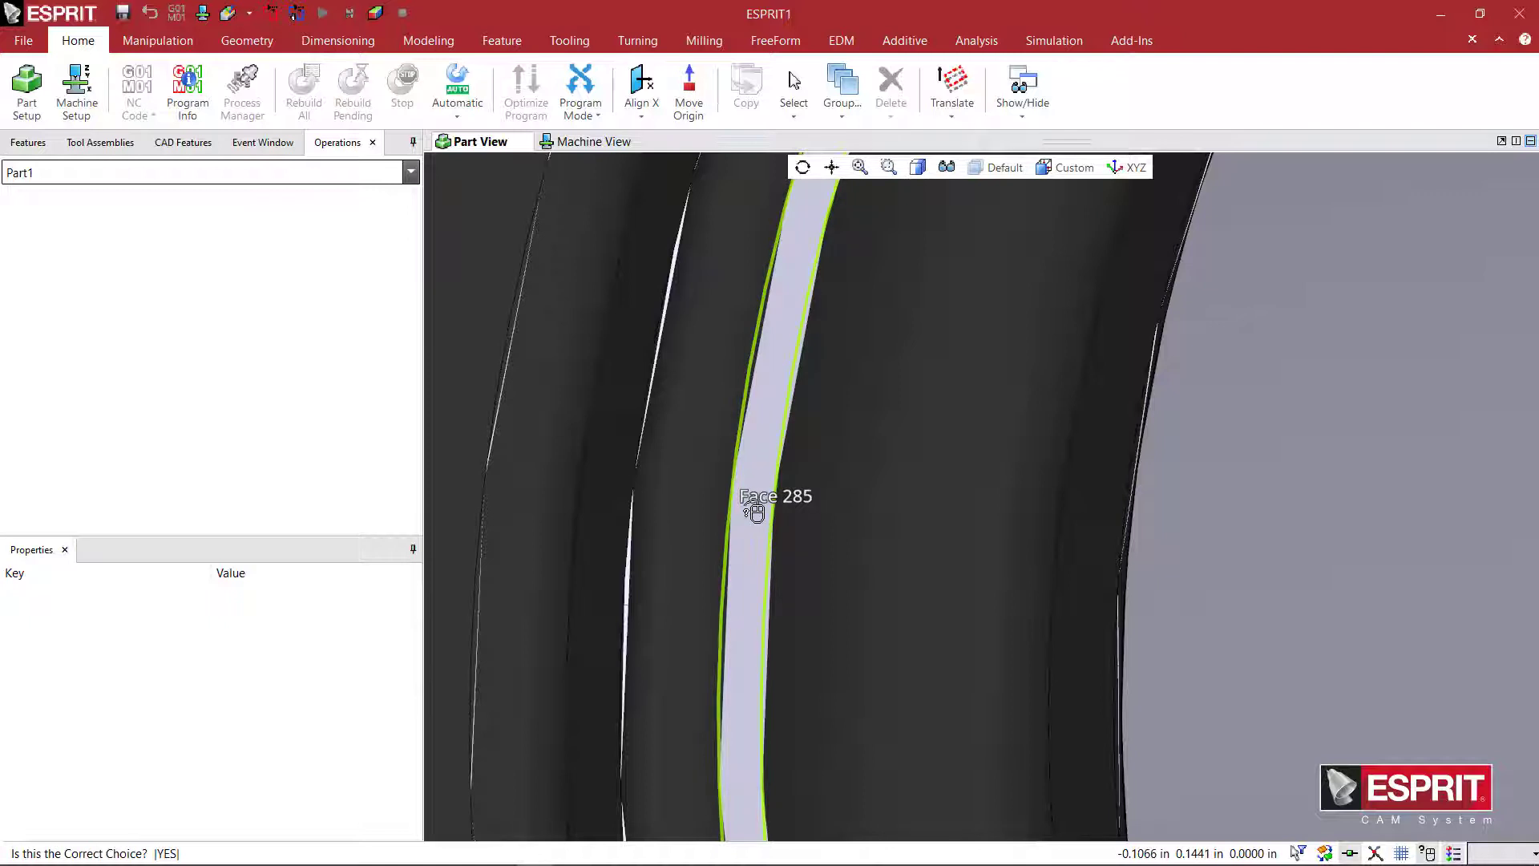
pyautogui.click(758, 505)
# Examine the selected ring face and its bounding edges around the groove from several angles.
pyautogui.scroll(-5, 902, 542)
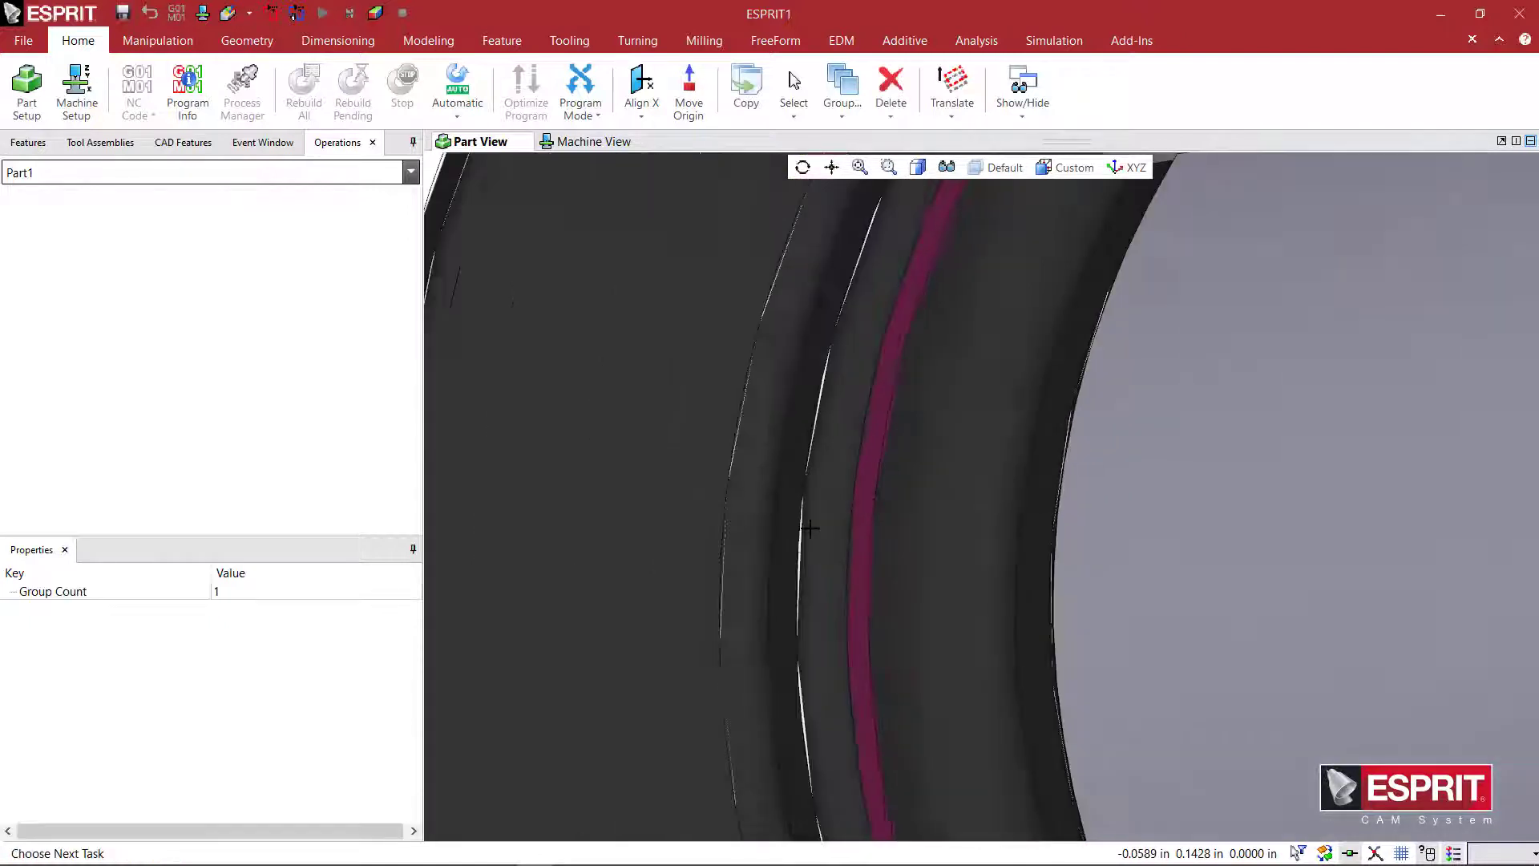
pyautogui.moveTo(902, 542); pyautogui.dragTo(914, 543, button='middle')
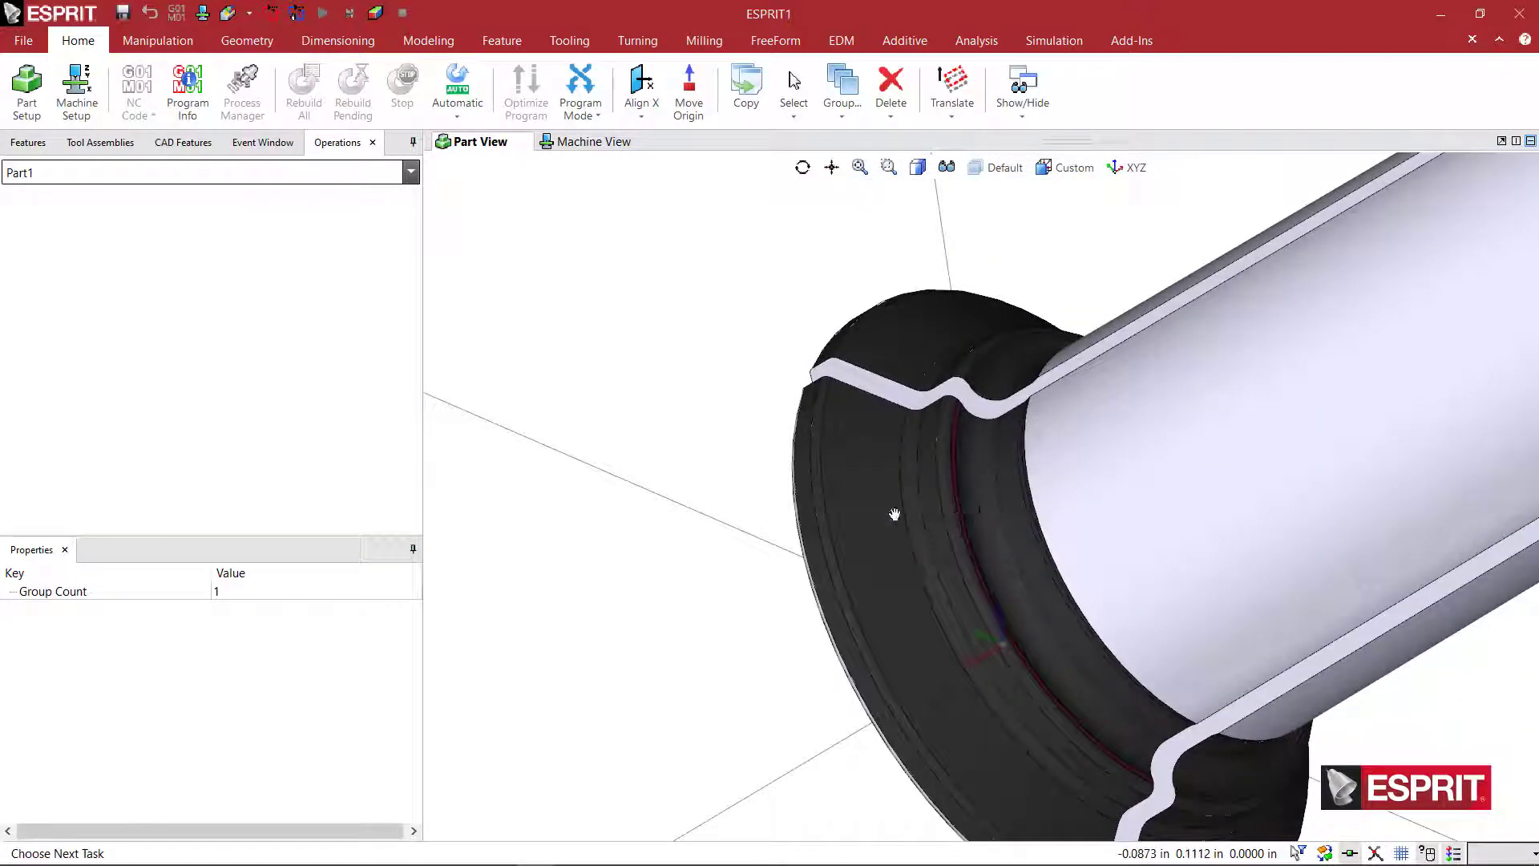
pyautogui.scroll(2, 706, 511)
pyautogui.scroll(3, 707, 512)
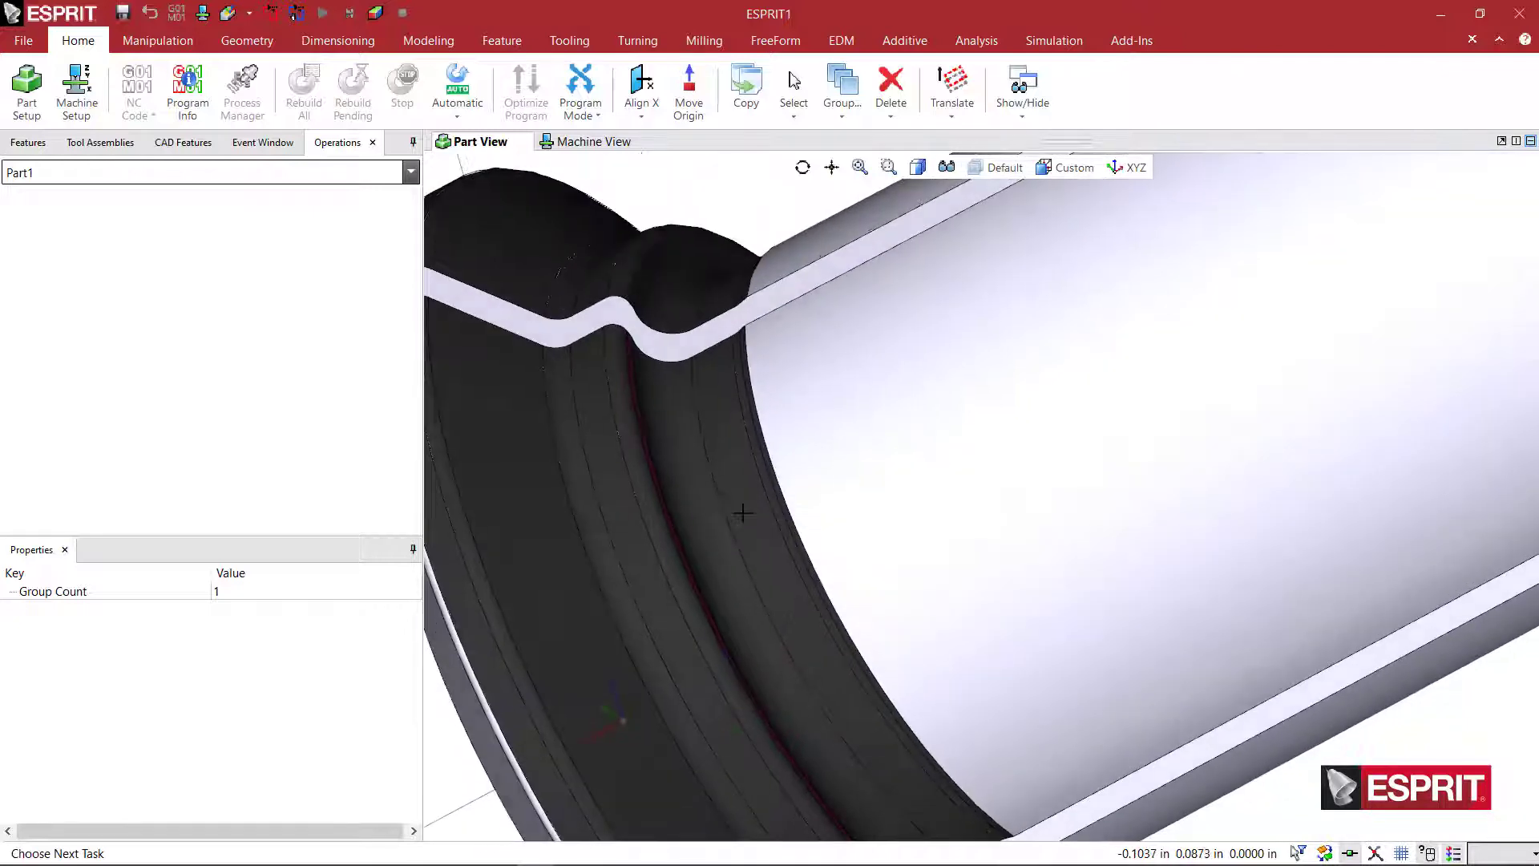
pyautogui.scroll(-3, 738, 500)
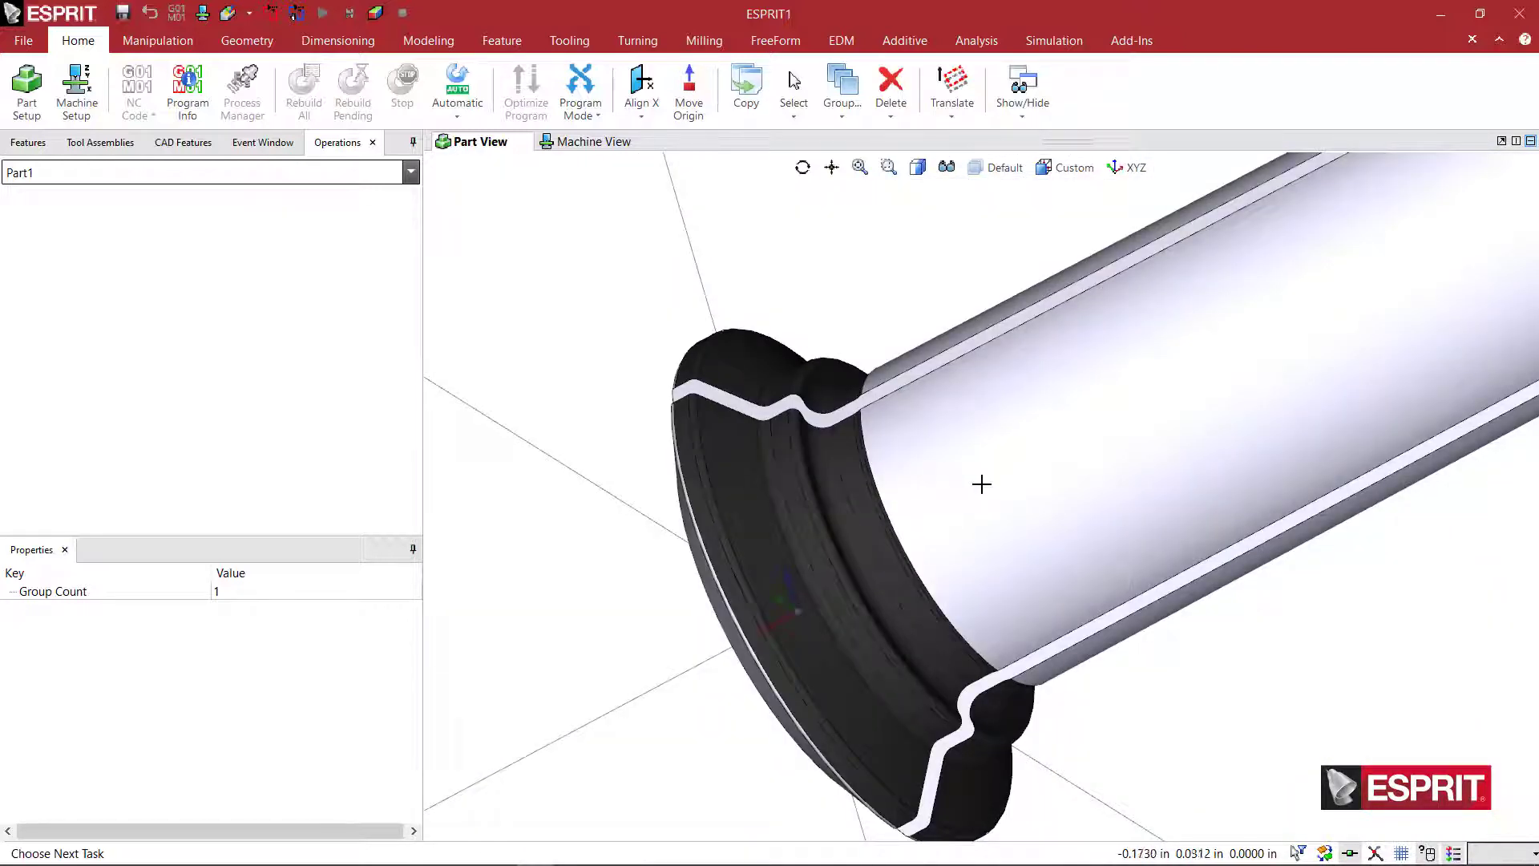
pyautogui.scroll(-3, 981, 483)
pyautogui.moveTo(975, 474)
pyautogui.mouseDown(button='middle')
pyautogui.moveTo(952, 483)
pyautogui.moveTo(950, 465)
pyautogui.mouseUp(button='middle')
pyautogui.scroll(5, 903, 530)
pyautogui.scroll(4, 904, 529)
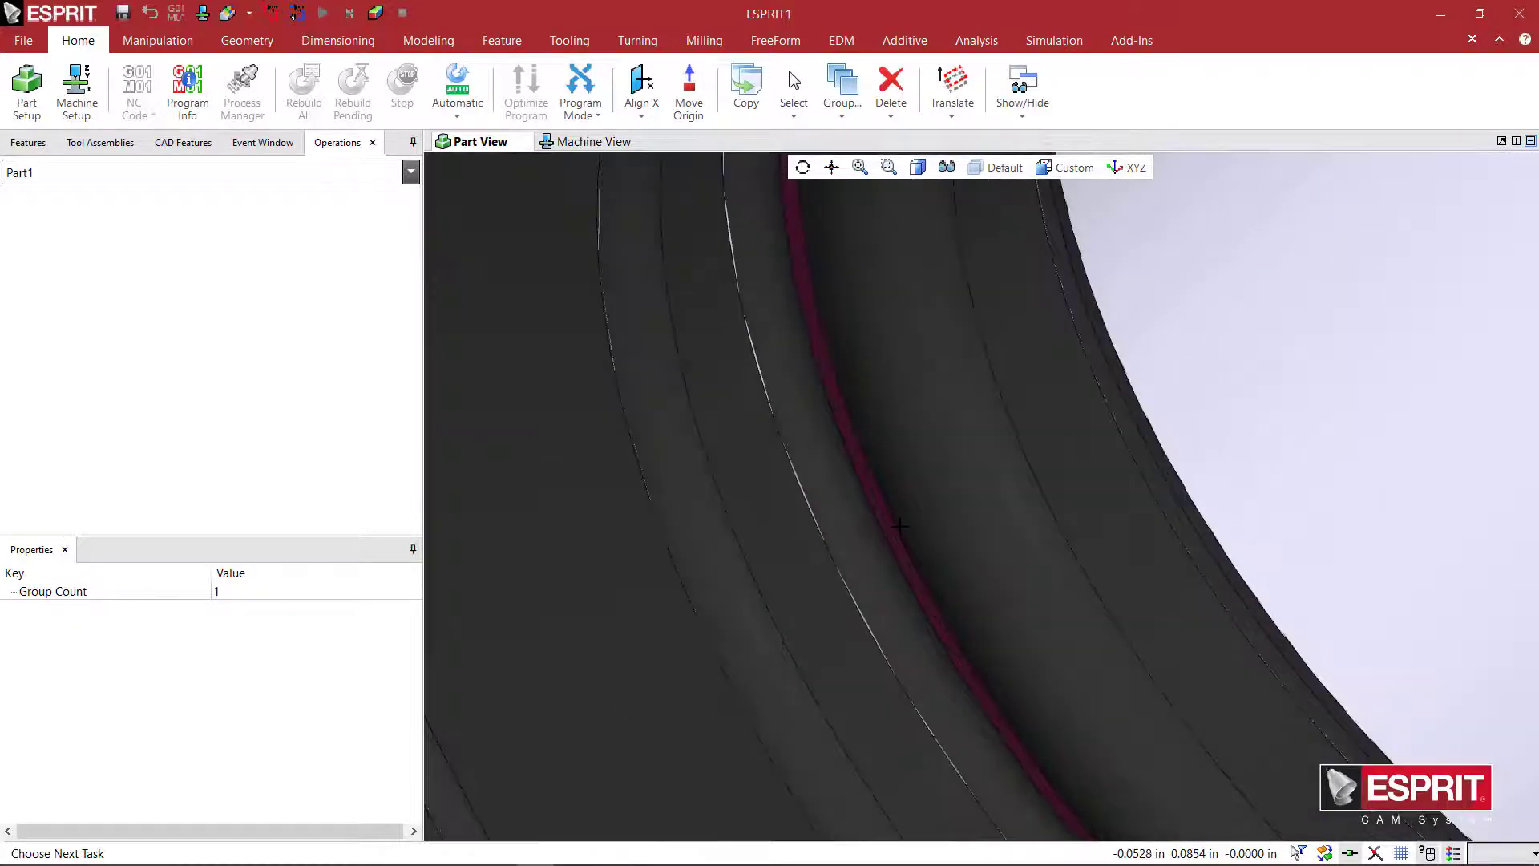
pyautogui.scroll(-5, 880, 523)
pyautogui.scroll(2, 762, 543)
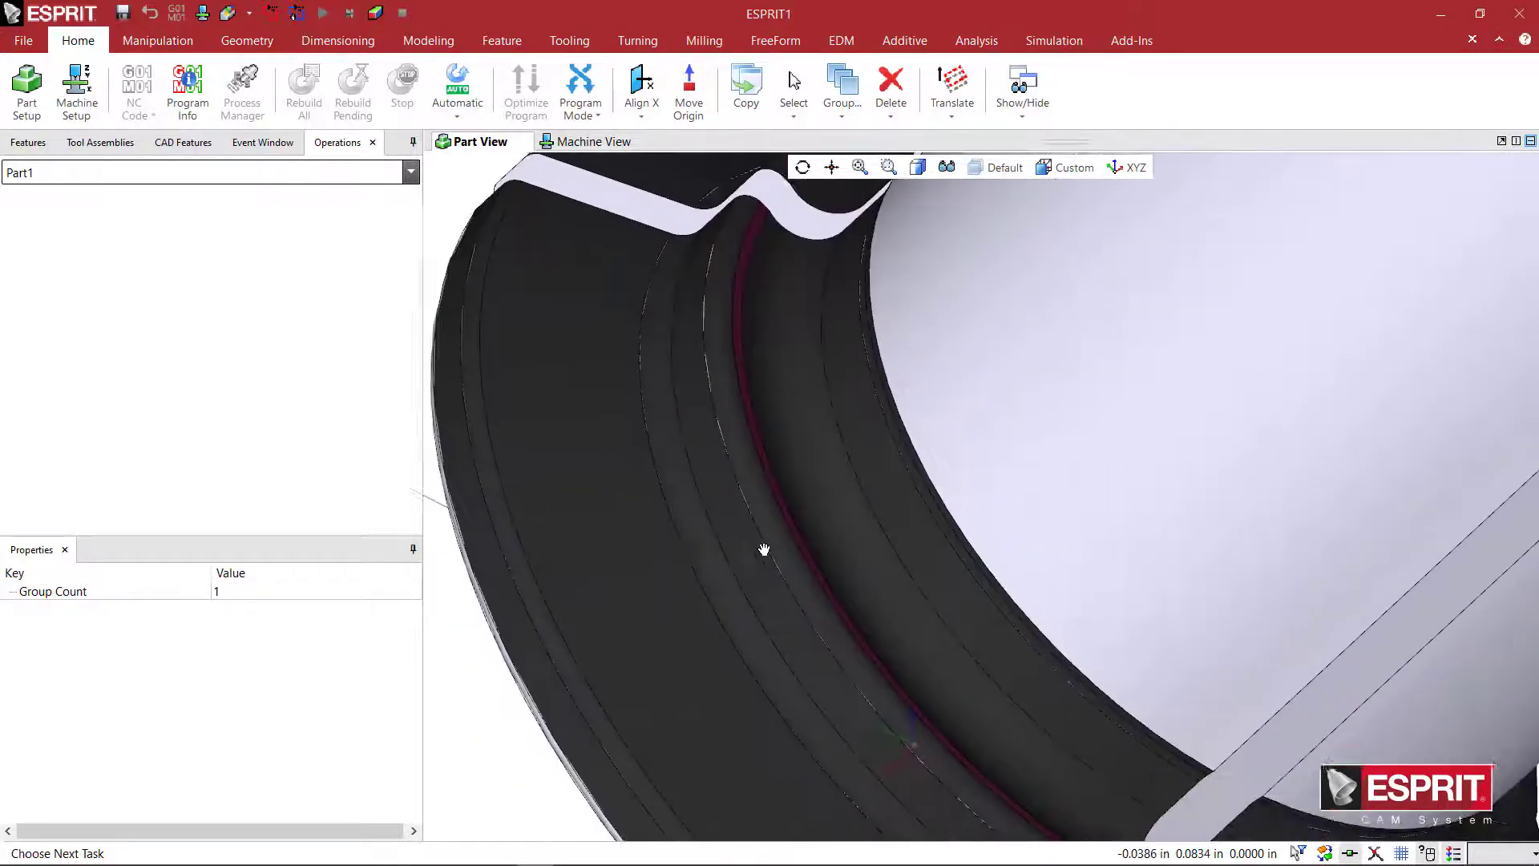
pyautogui.moveTo(842, 525); pyautogui.dragTo(775, 550, button='middle')
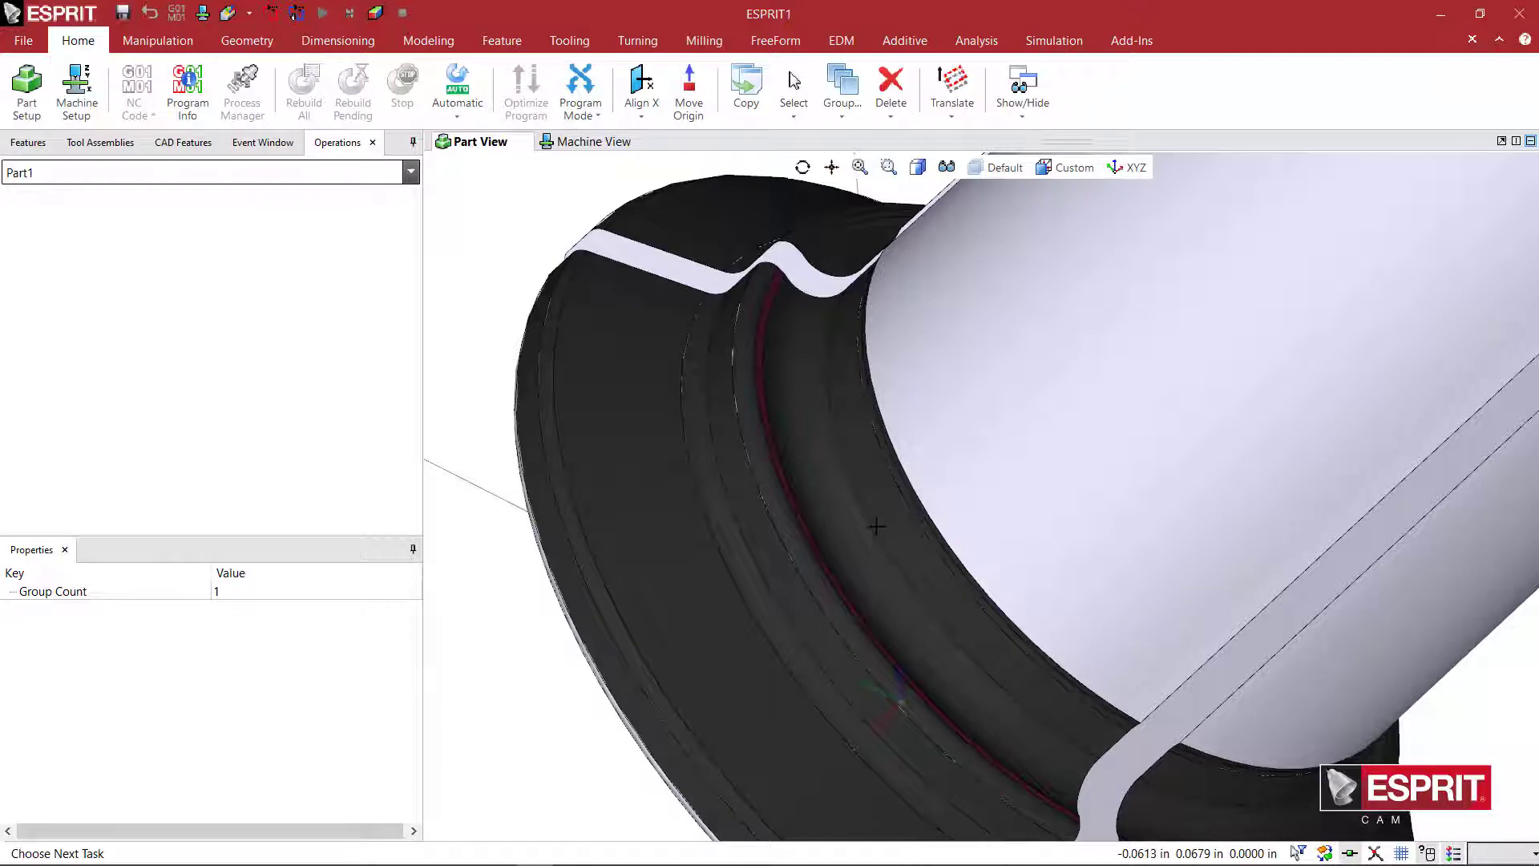
pyautogui.scroll(-5, 876, 526)
pyautogui.scroll(6, 833, 553)
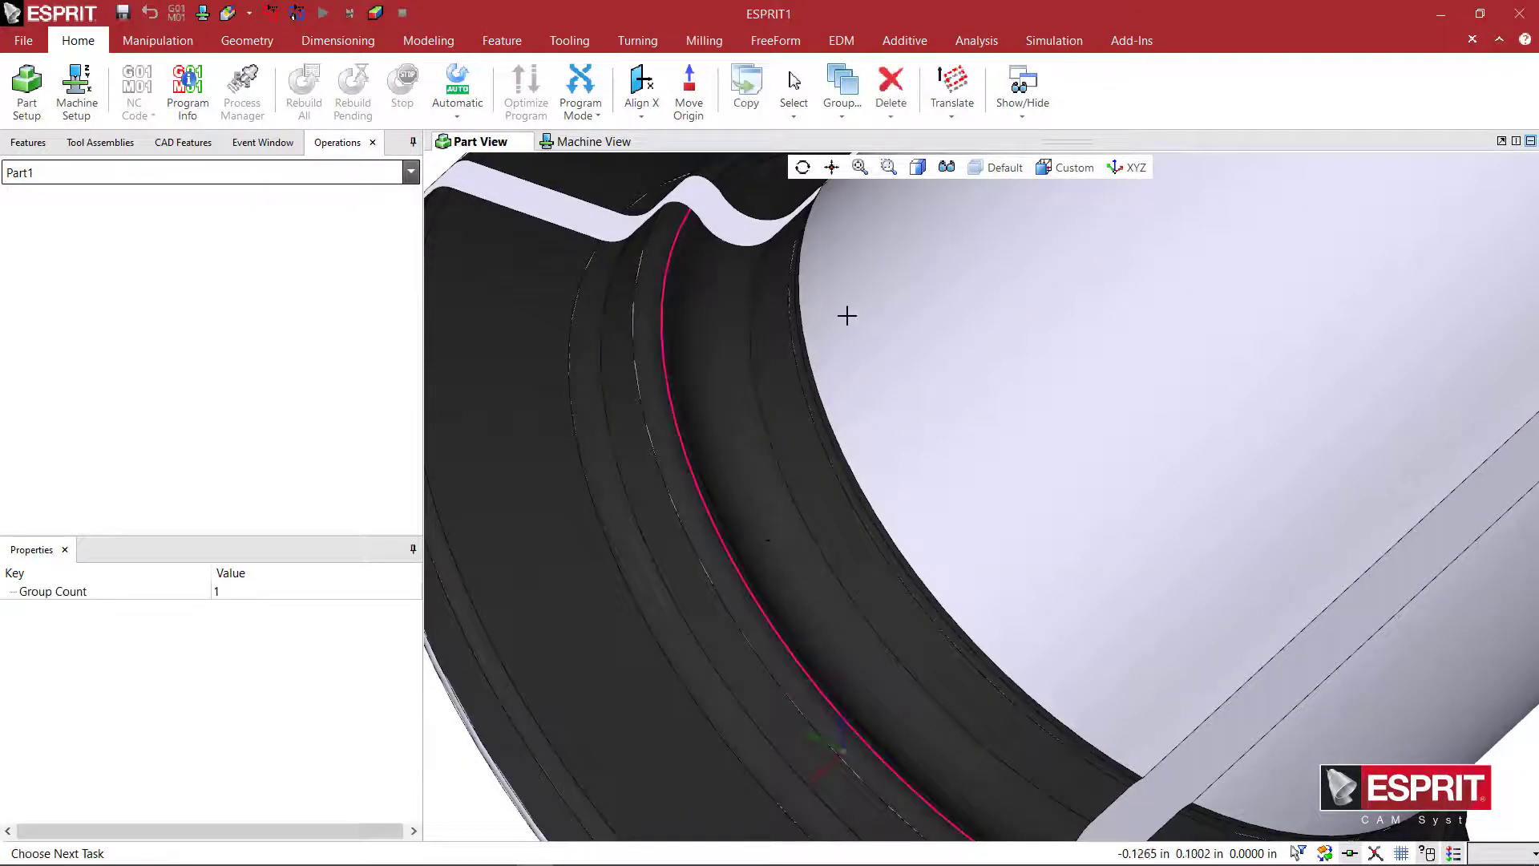
# Create a workplane from geometry using the circular edge beside the groove behind the collet's flange.
pyautogui.click(953, 120)
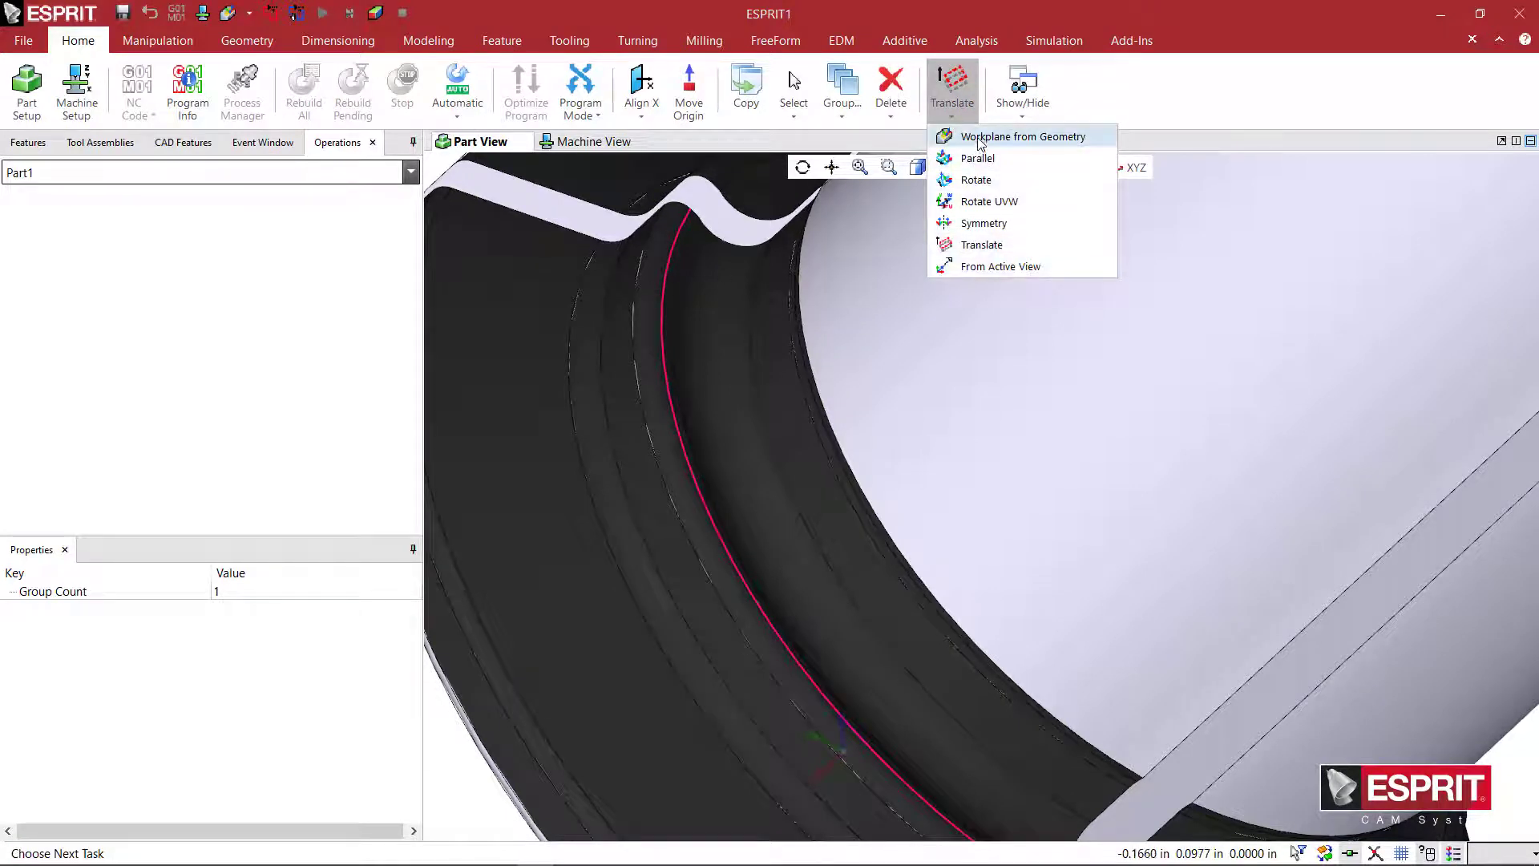
pyautogui.click(1002, 137)
pyautogui.click(694, 436)
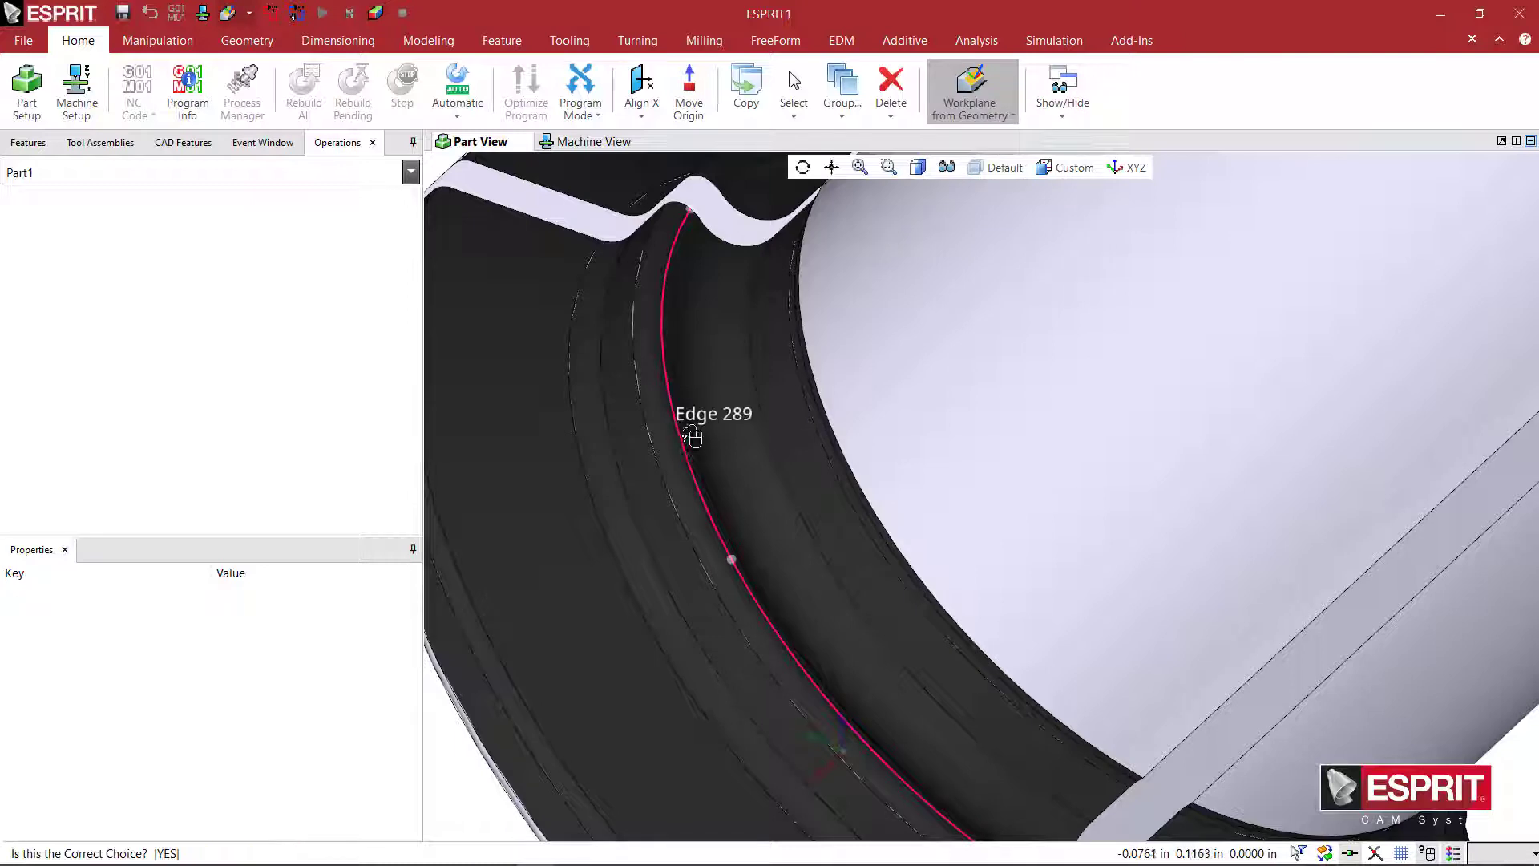
pyautogui.click(694, 436)
pyautogui.scroll(-5, 945, 567)
pyautogui.moveTo(945, 568); pyautogui.dragTo(947, 539, button='middle')
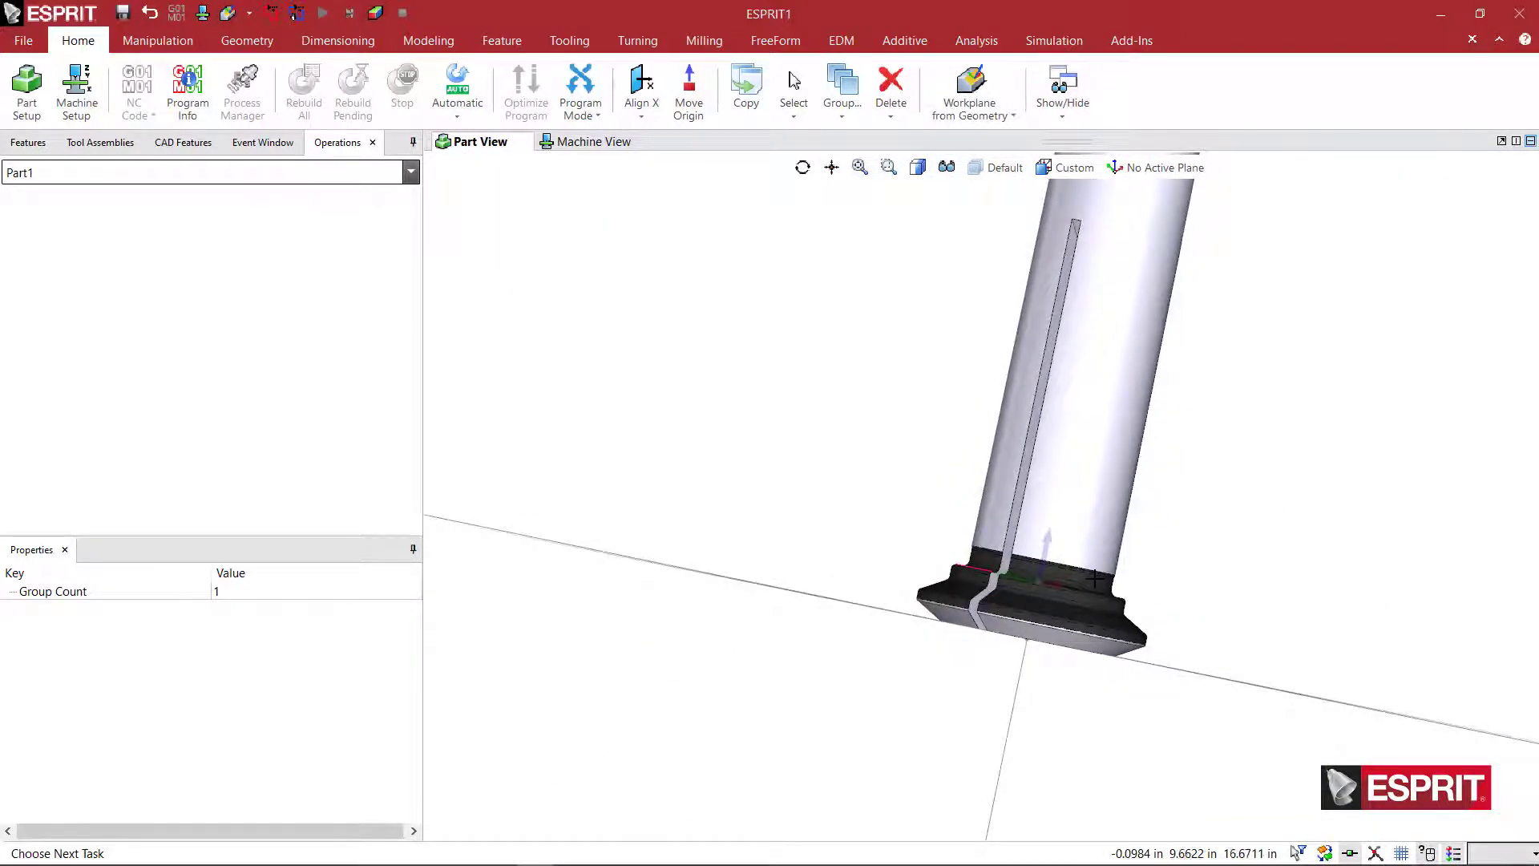
# Move the collet solid using an Align Plane transformation with XYZ chosen from the list as the destination plane.
pyautogui.scroll(5, 1010, 592)
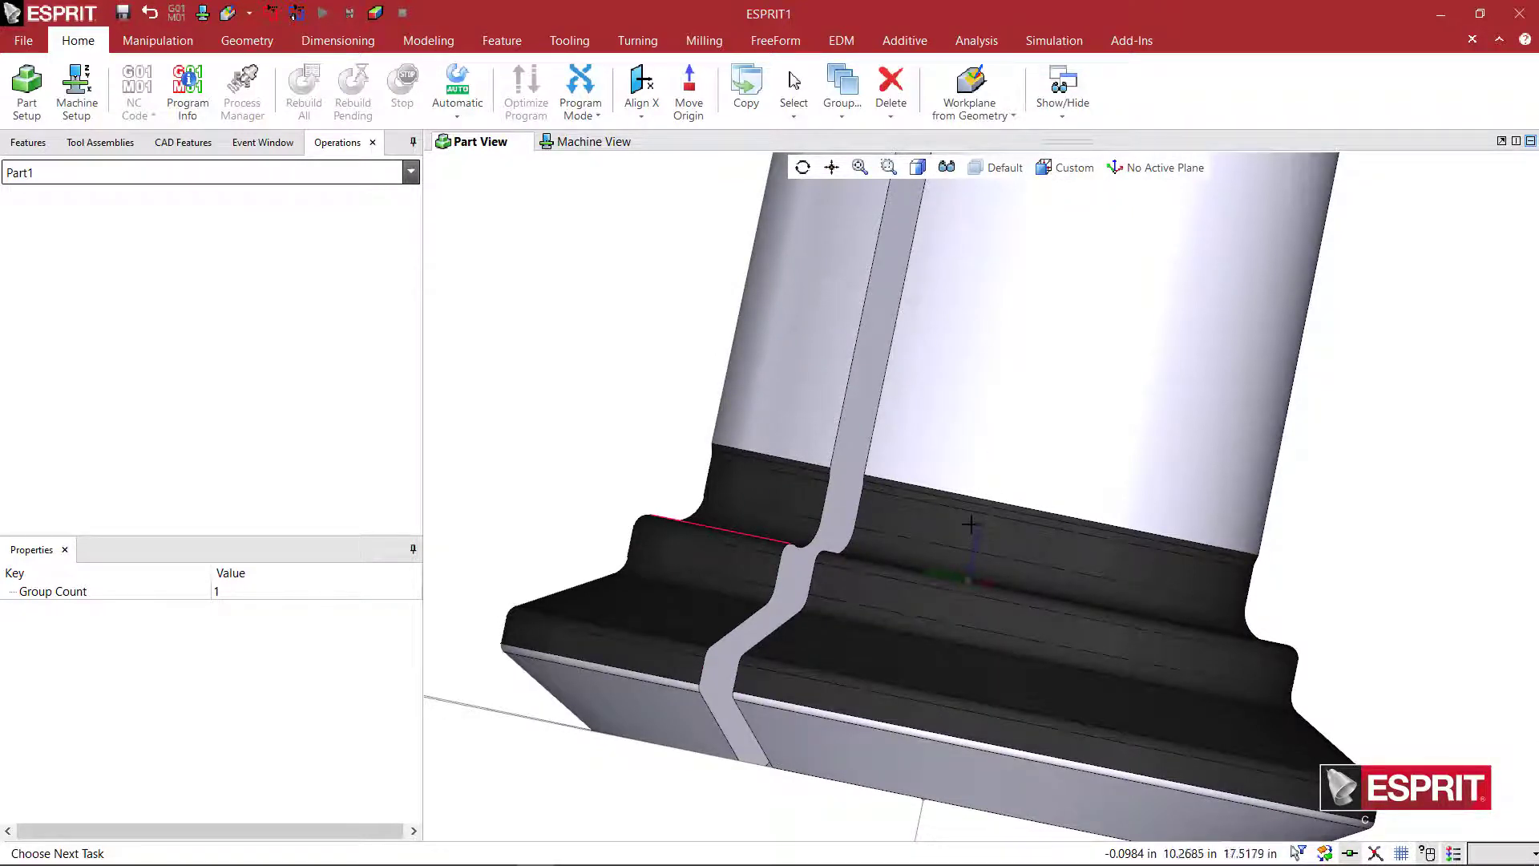
pyautogui.scroll(-5, 1011, 392)
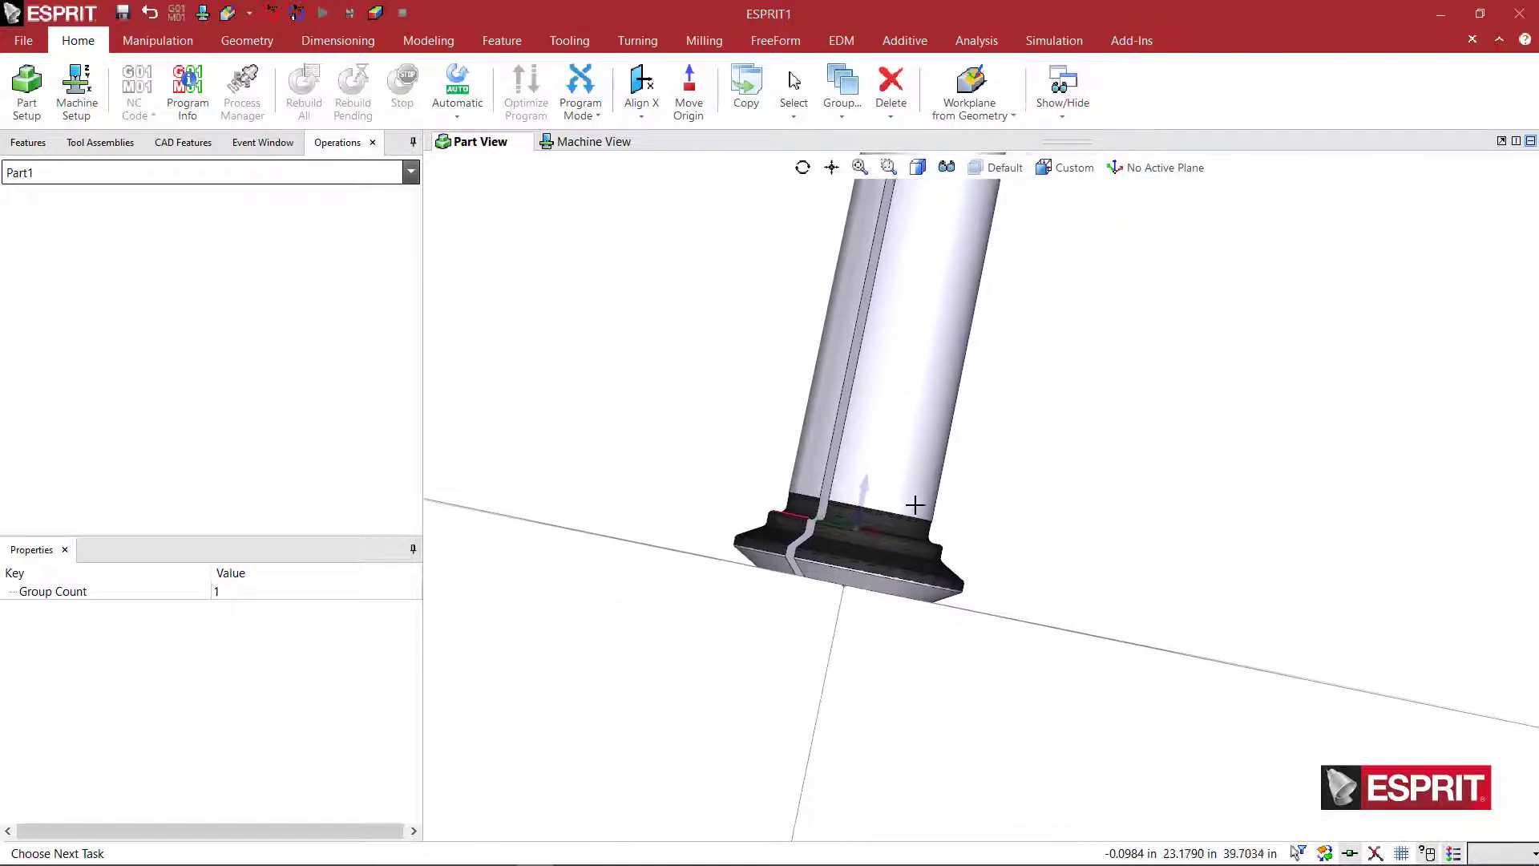
pyautogui.click(972, 504)
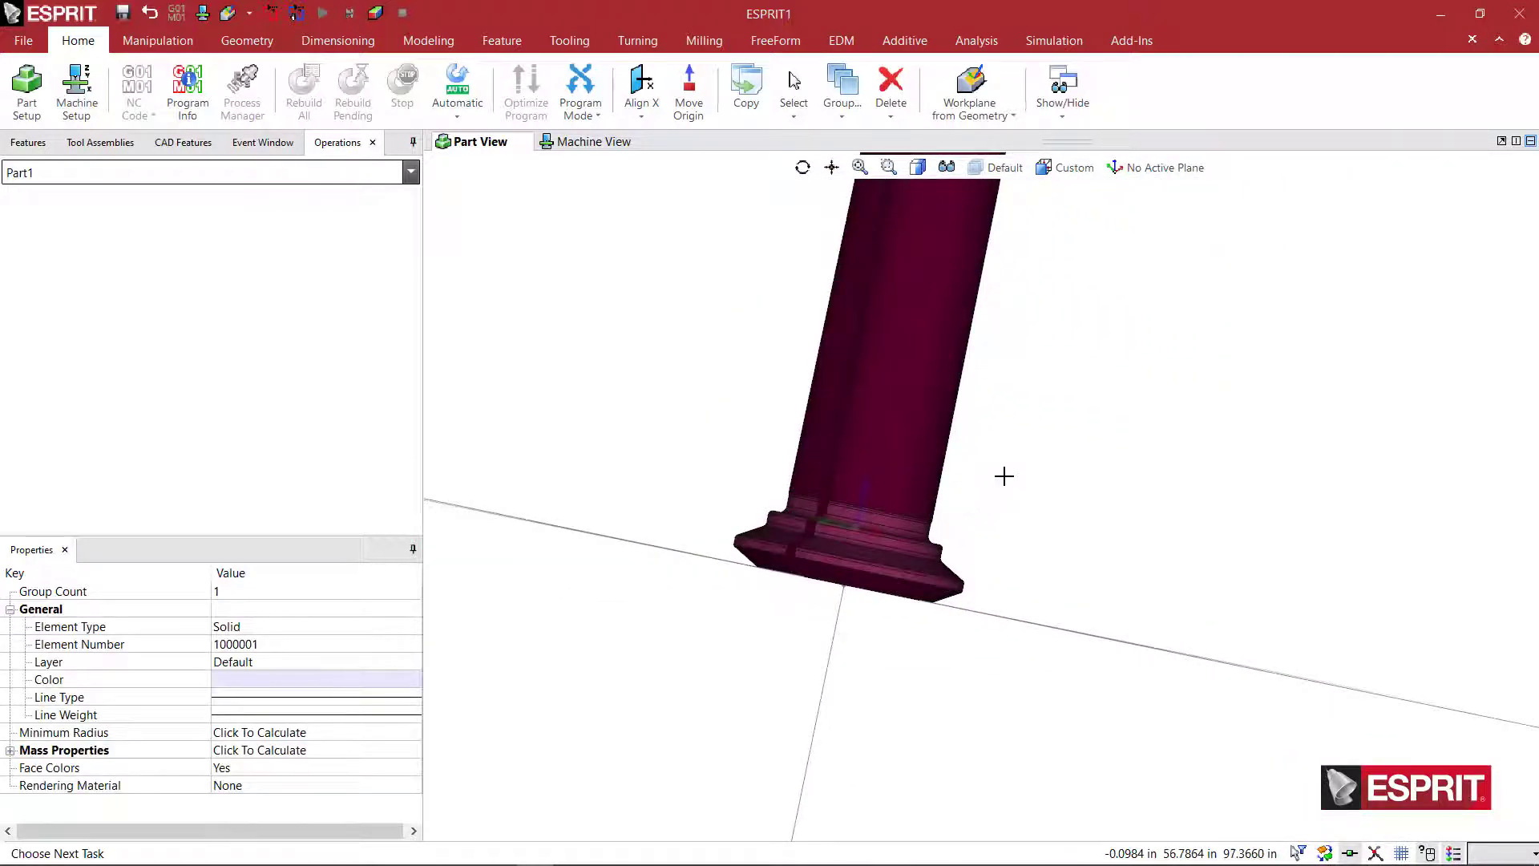
pyautogui.rightClick(1022, 482)
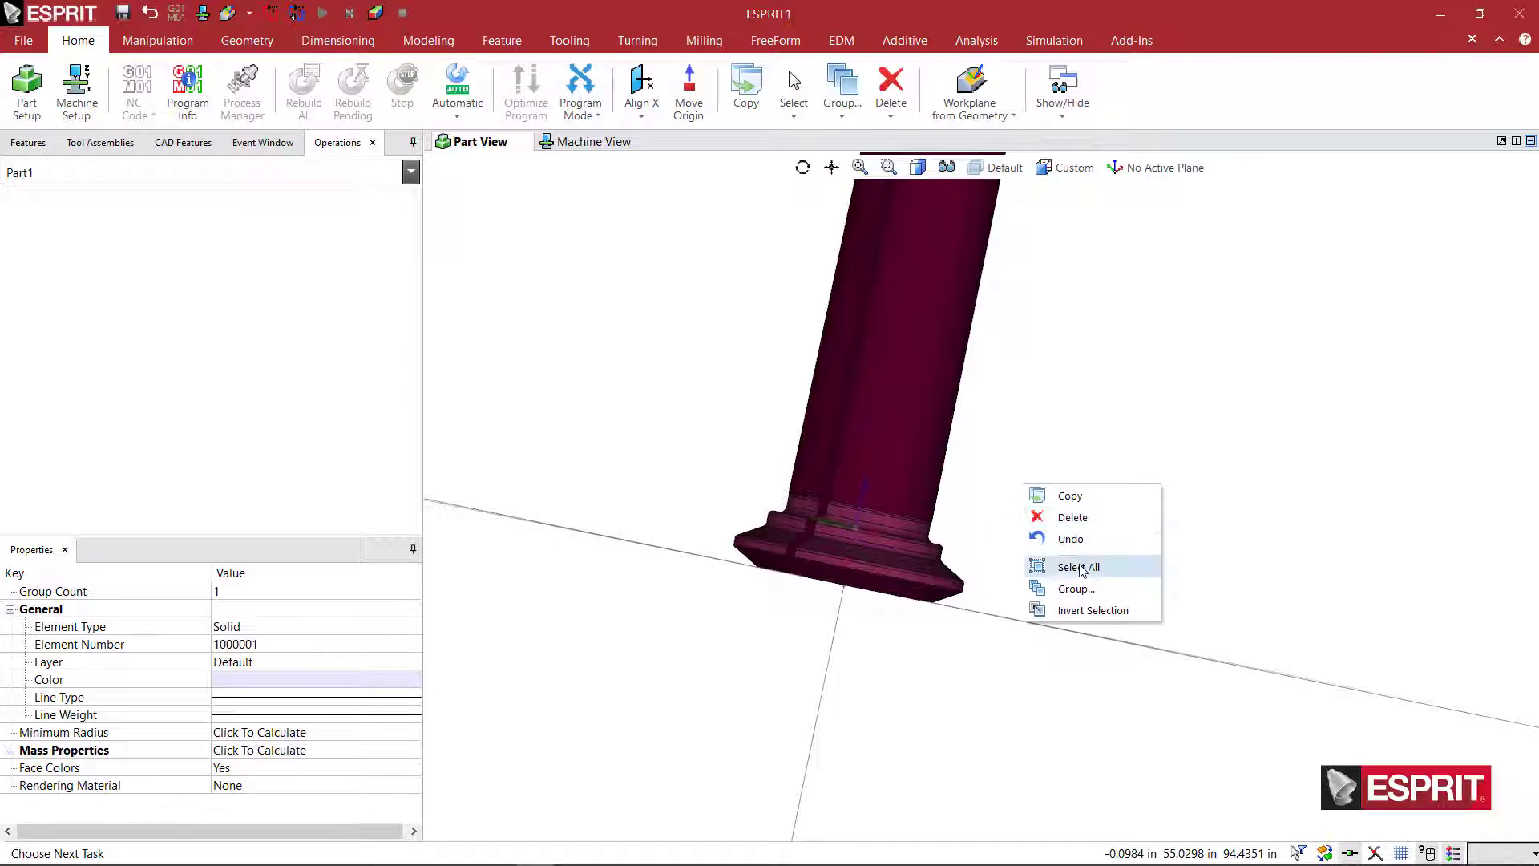
pyautogui.click(1050, 495)
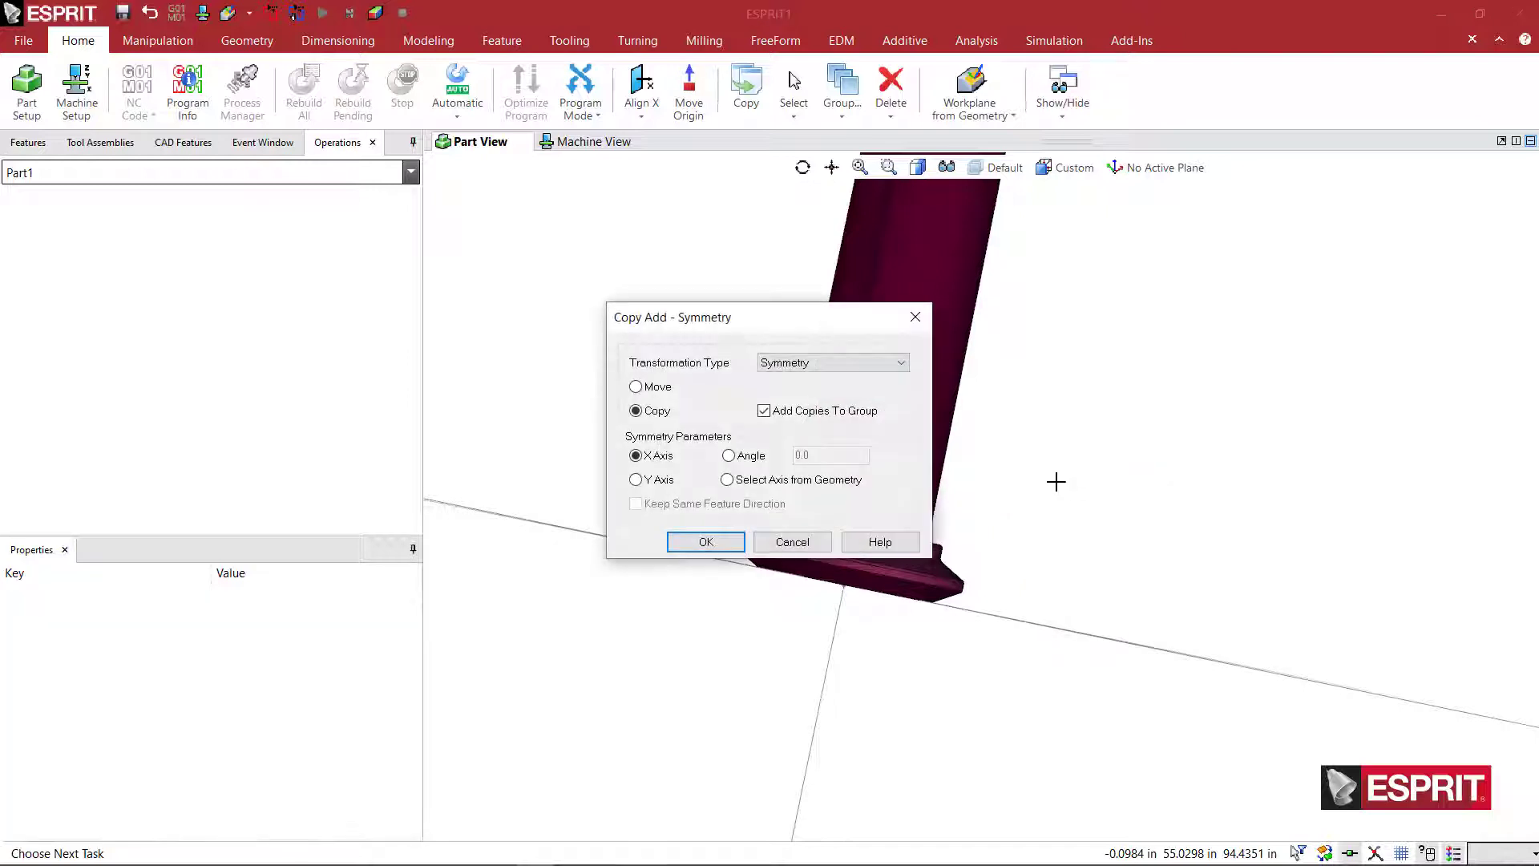
pyautogui.click(831, 367)
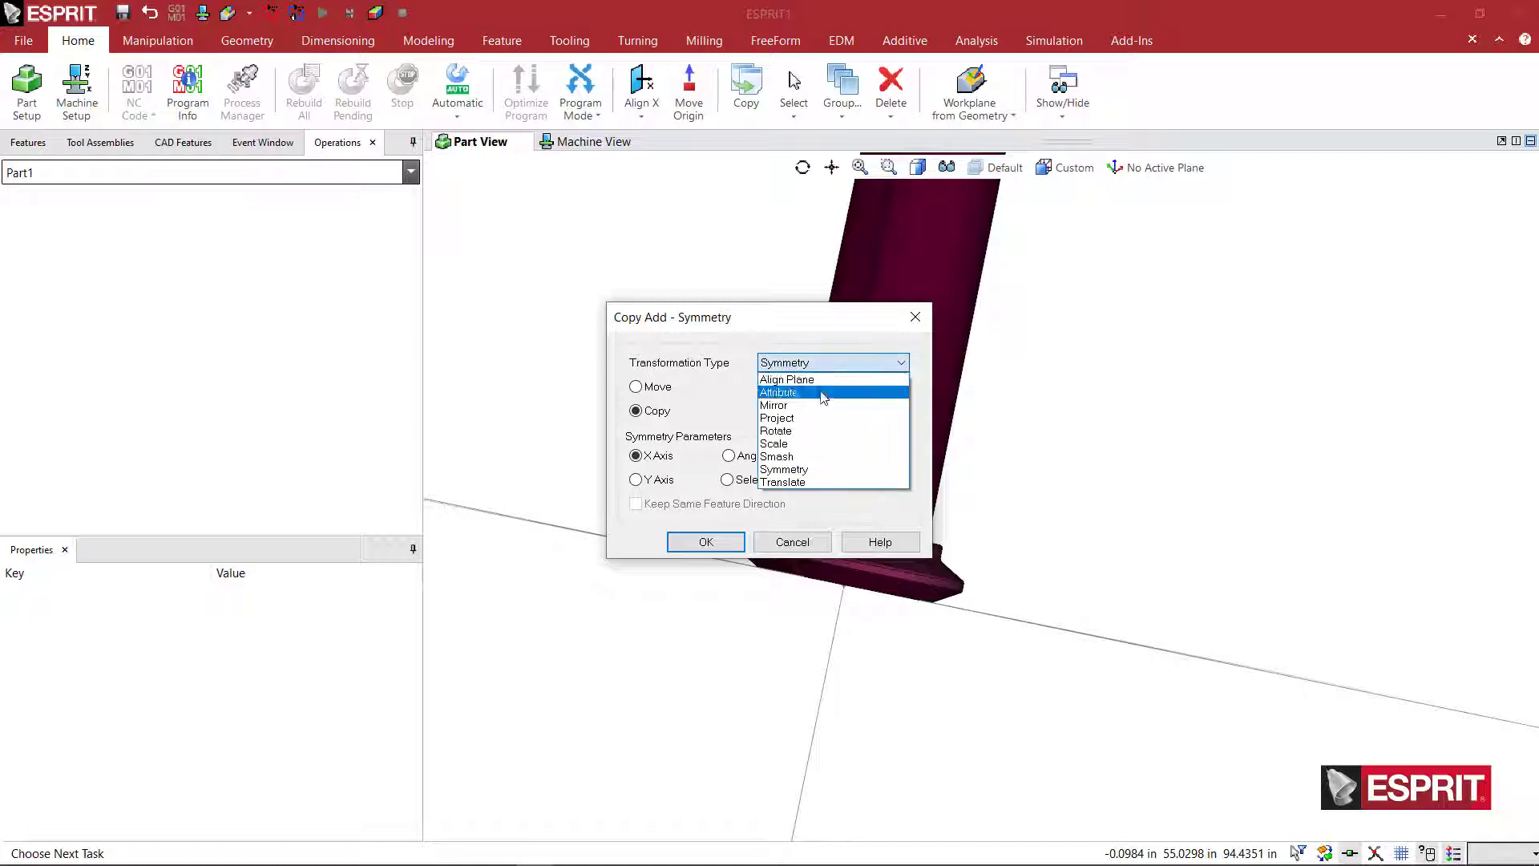
pyautogui.click(821, 380)
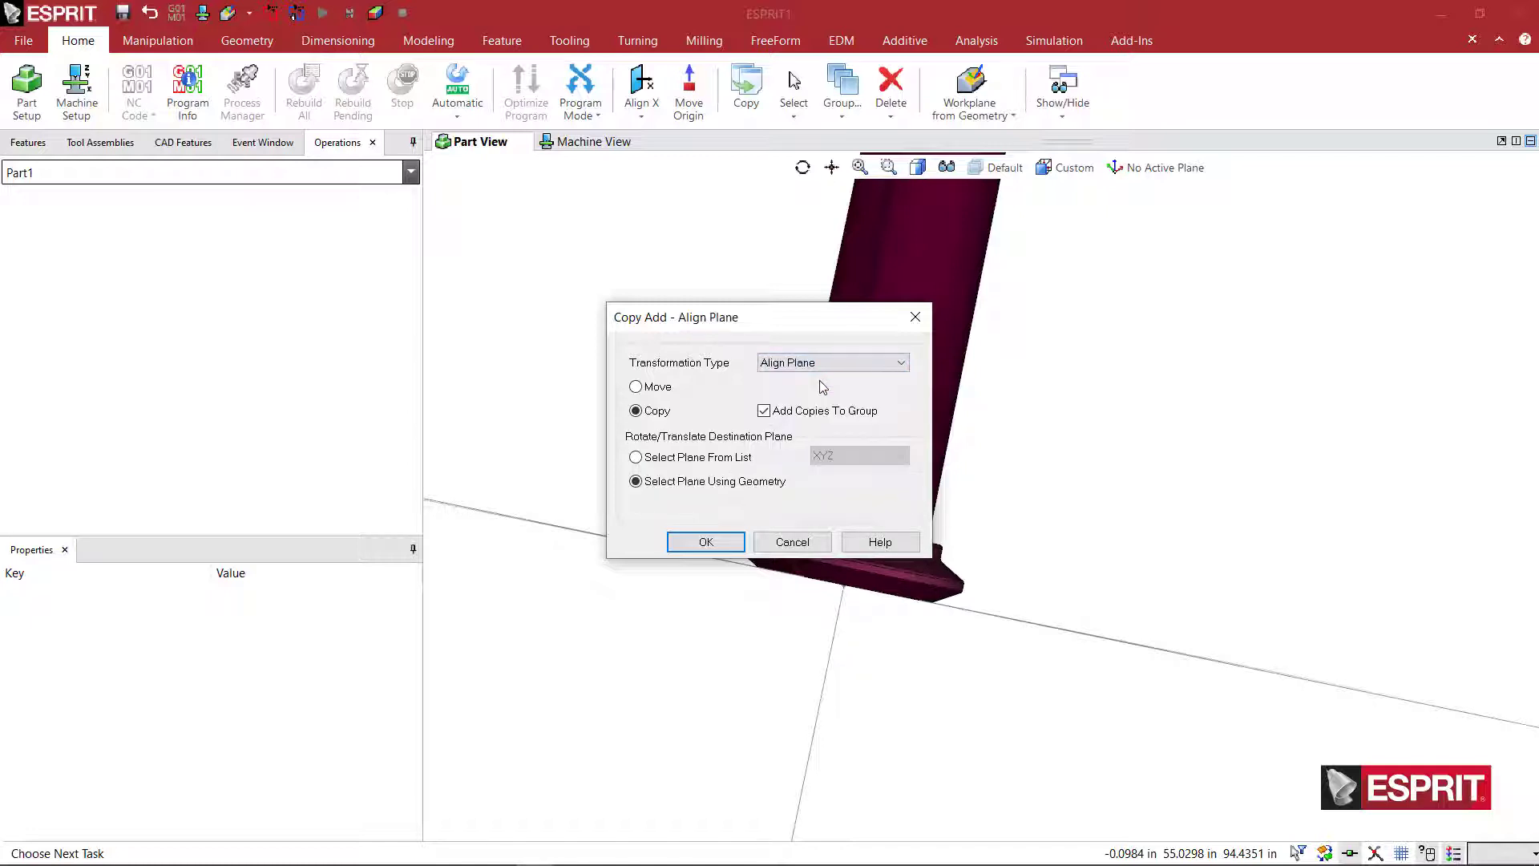
pyautogui.click(657, 388)
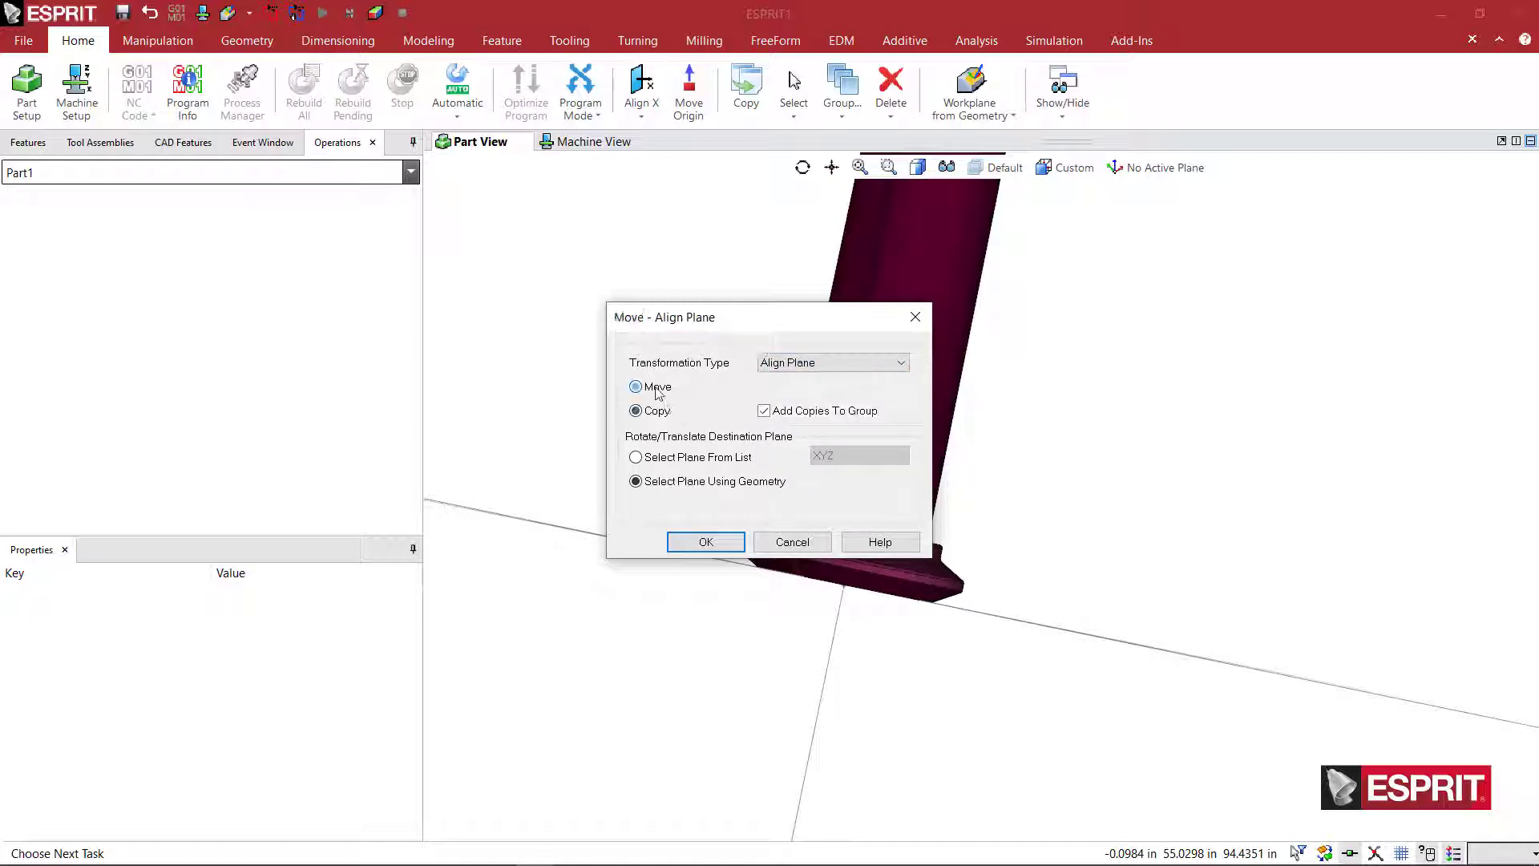
pyautogui.click(654, 459)
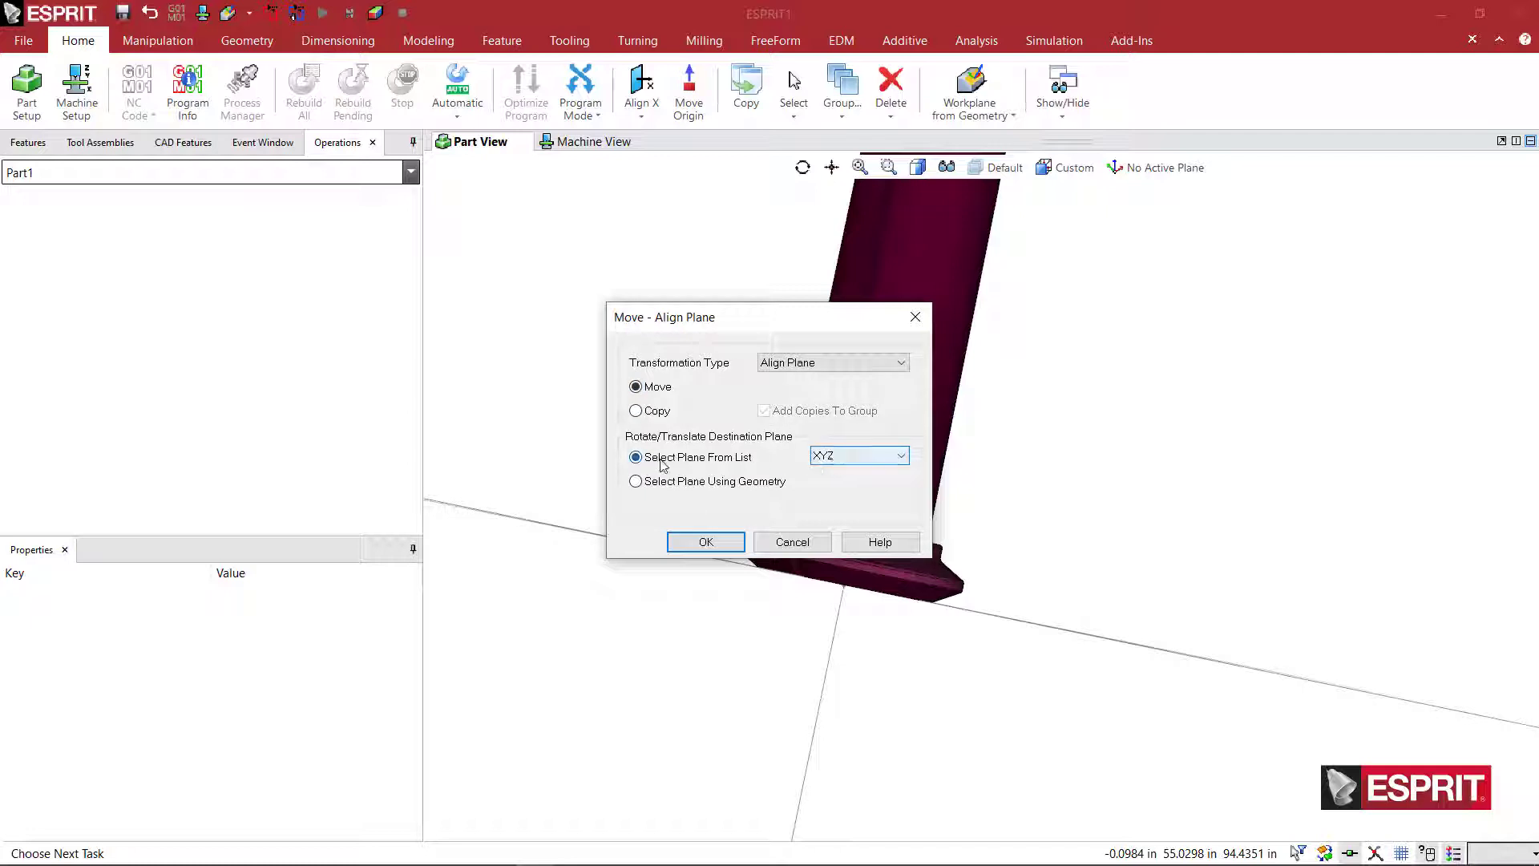
pyautogui.click(720, 551)
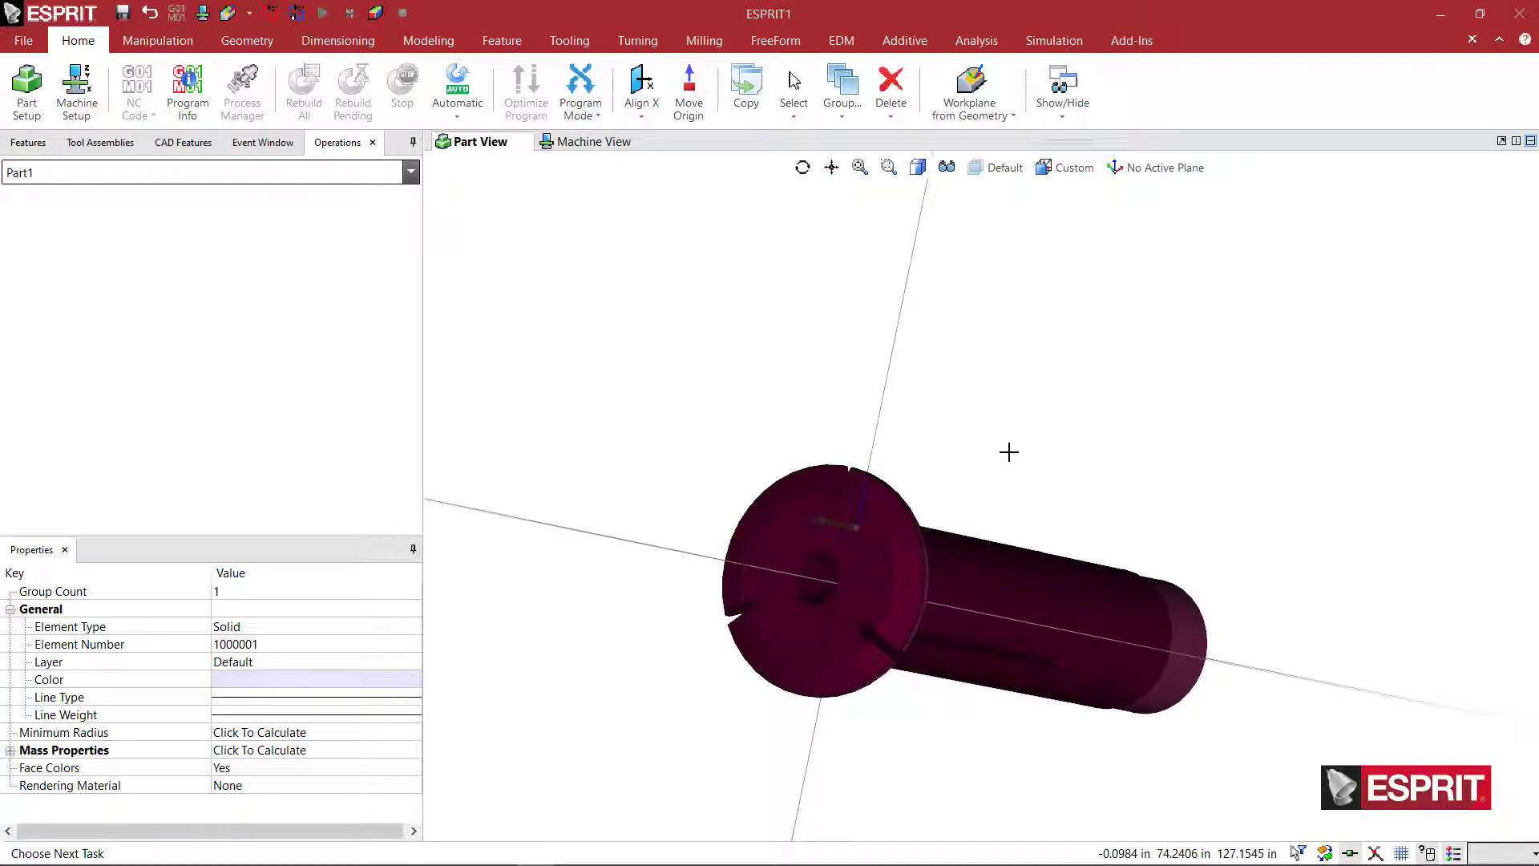
# Switch to the isometric view, activate the XYZ workplane and deselect the collet solid.
pyautogui.hotkey('ctrl', 'i')
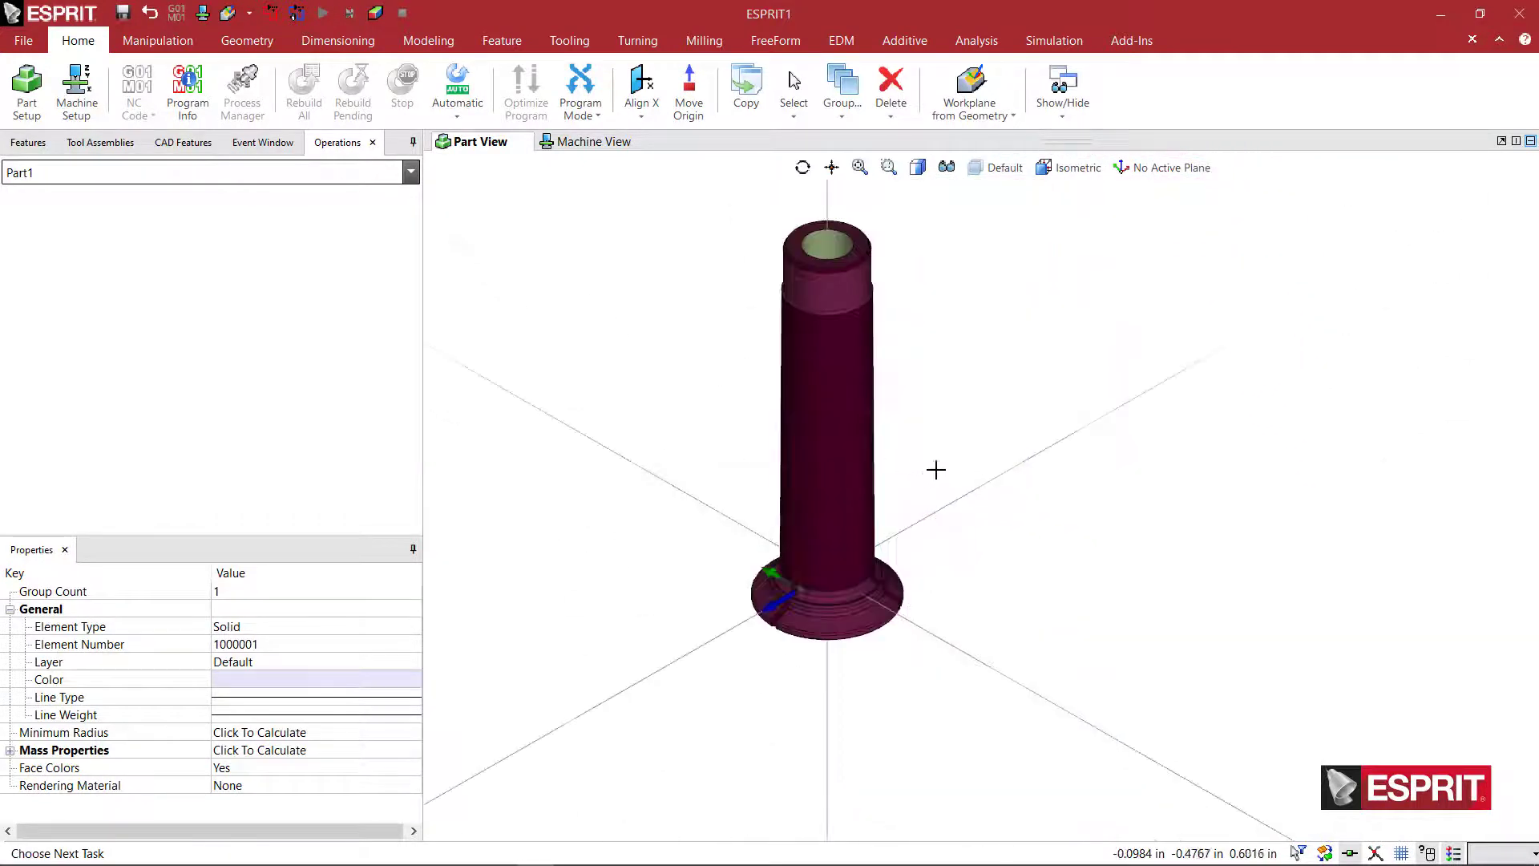
pyautogui.click(1138, 167)
pyautogui.click(1138, 200)
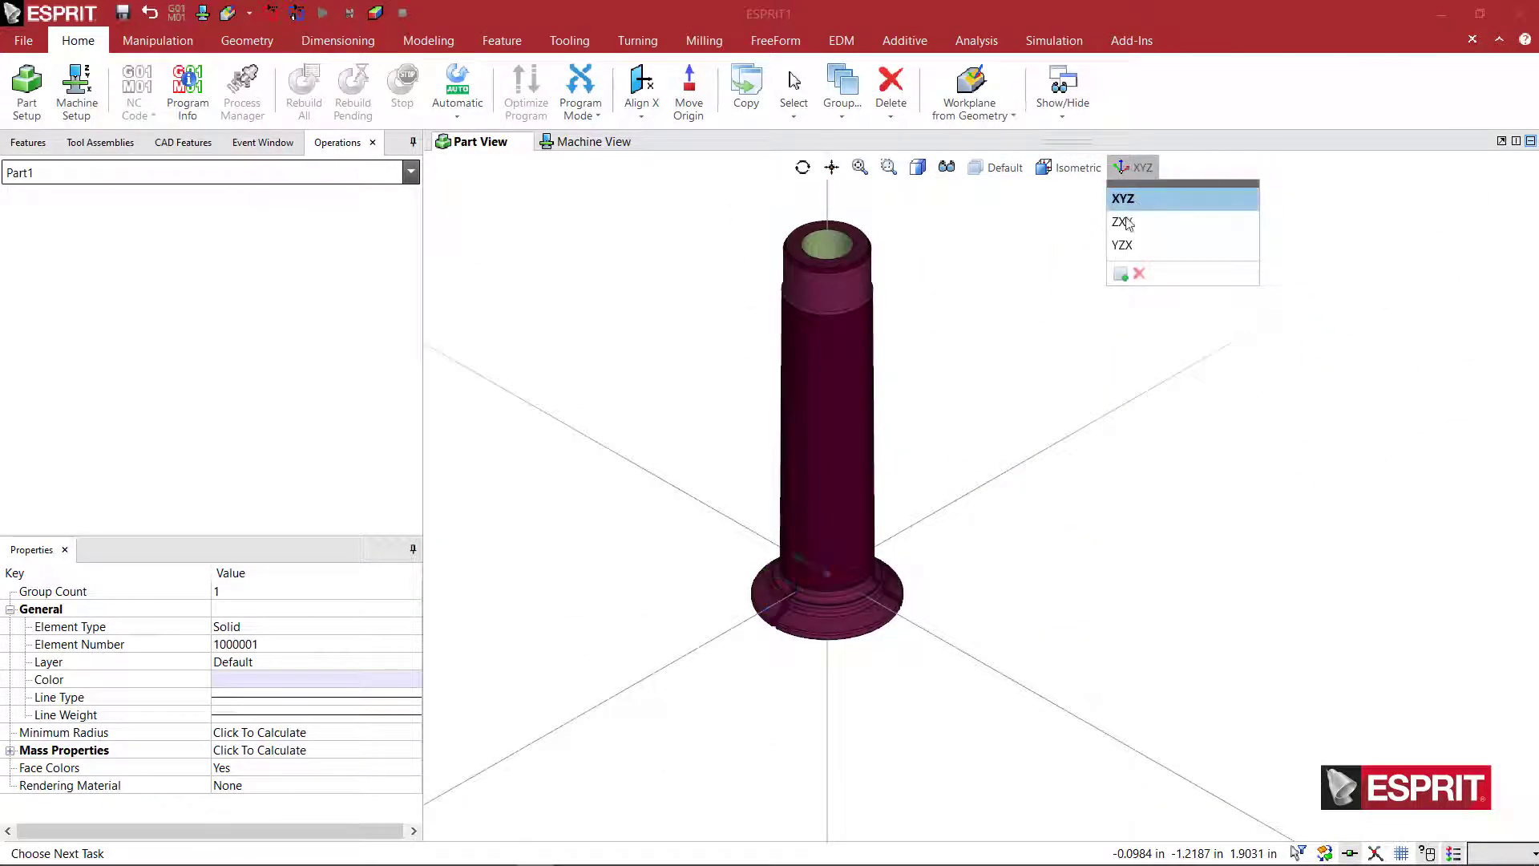
pyautogui.moveTo(949, 594)
pyautogui.mouseDown(button='middle')
pyautogui.moveTo(959, 560)
pyautogui.moveTo(932, 570)
pyautogui.mouseUp(button='middle')
pyautogui.click(907, 604)
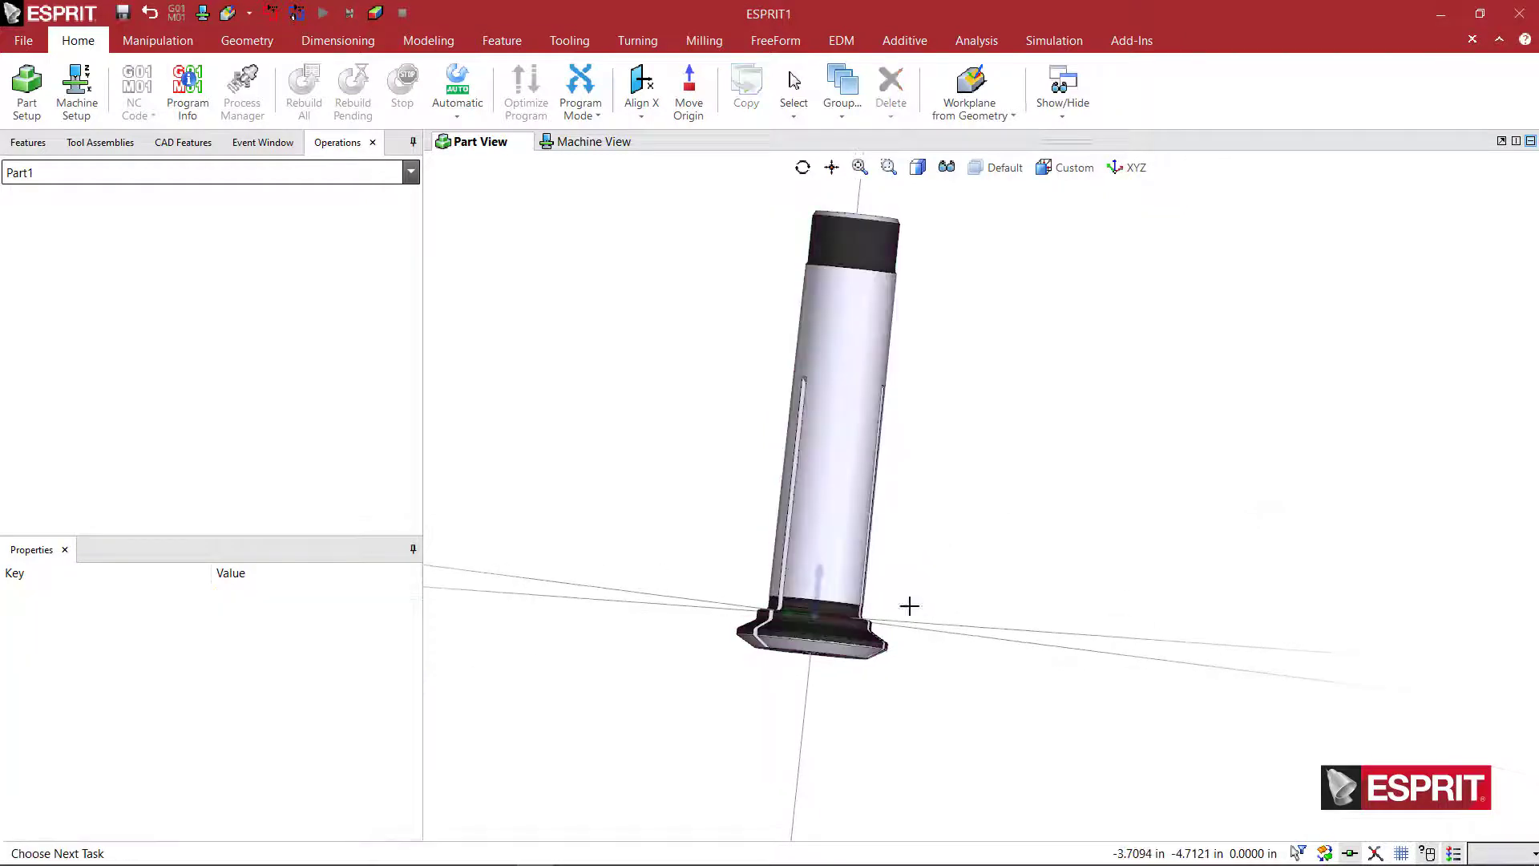
# Translate the workplane to the centre of the bore on the collet's front face.
pyautogui.scroll(5, 907, 604)
pyautogui.moveTo(1152, 423); pyautogui.dragTo(818, 457)
pyautogui.scroll(-3, 1080, 432)
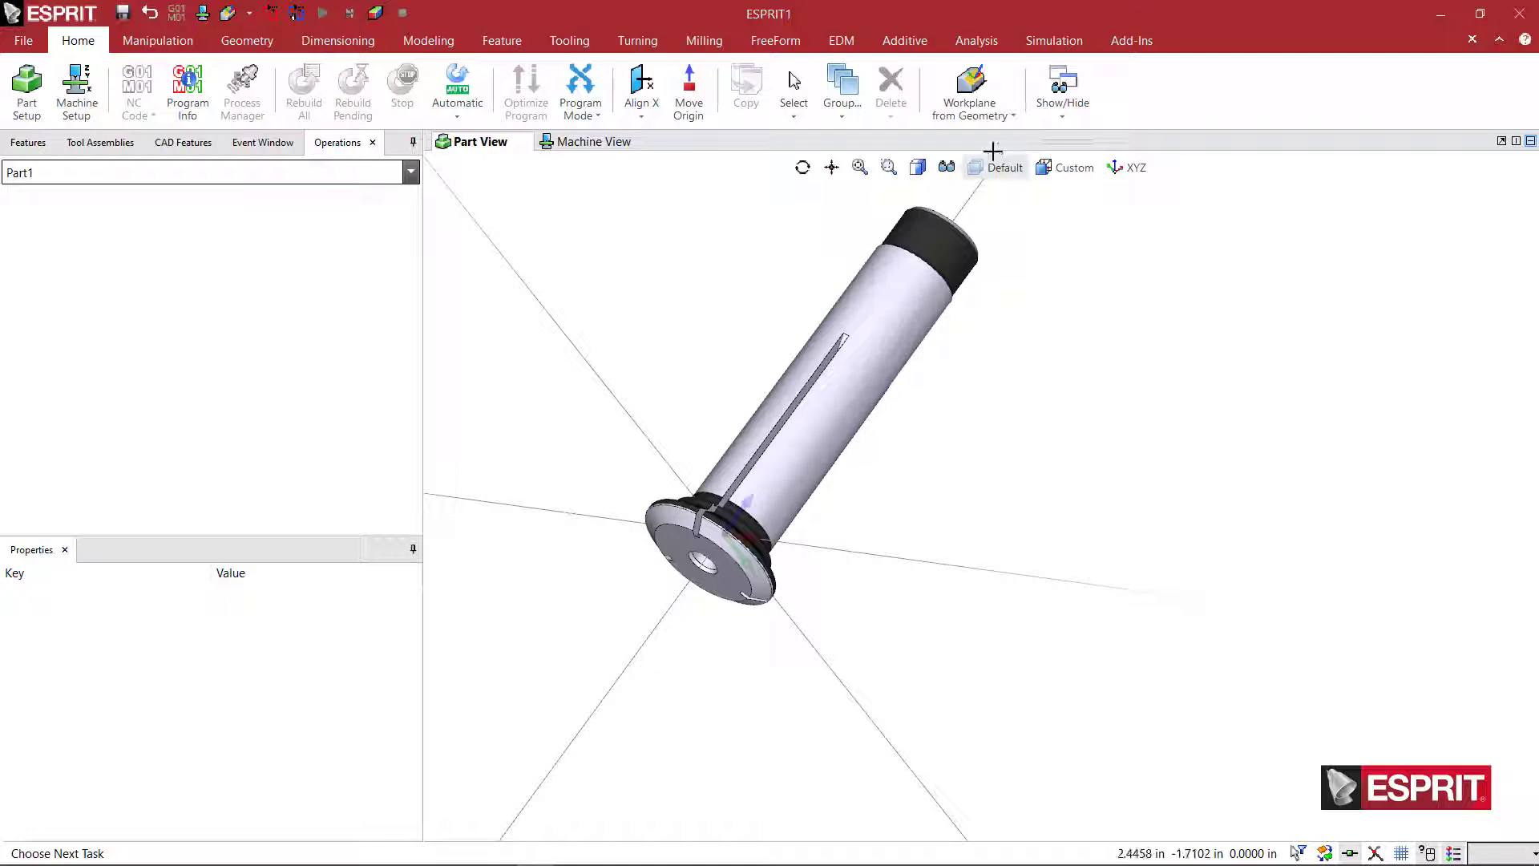
pyautogui.click(982, 117)
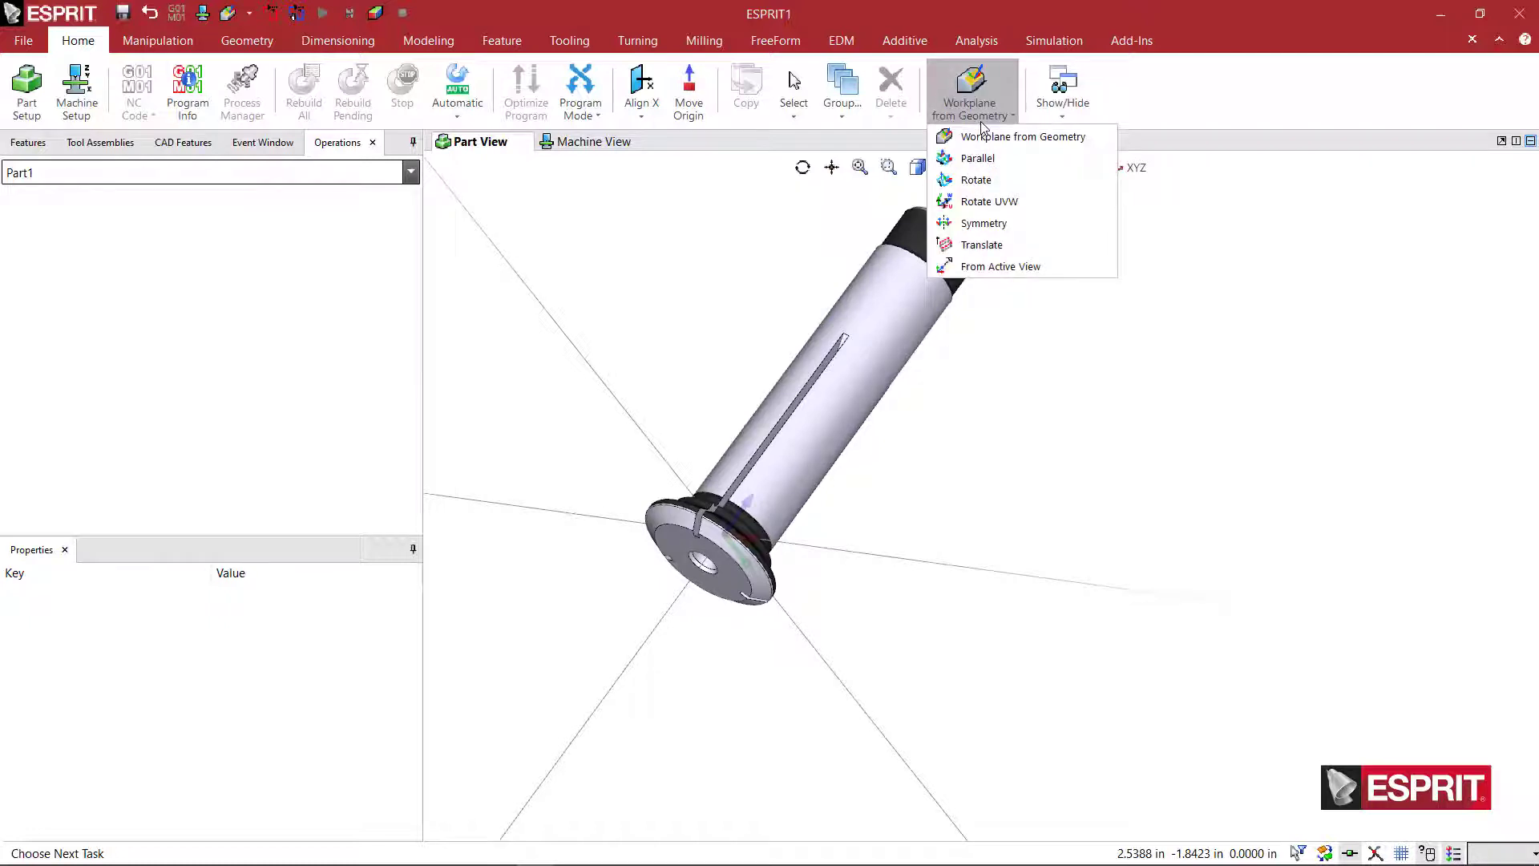
pyautogui.click(980, 245)
pyautogui.scroll(3, 669, 559)
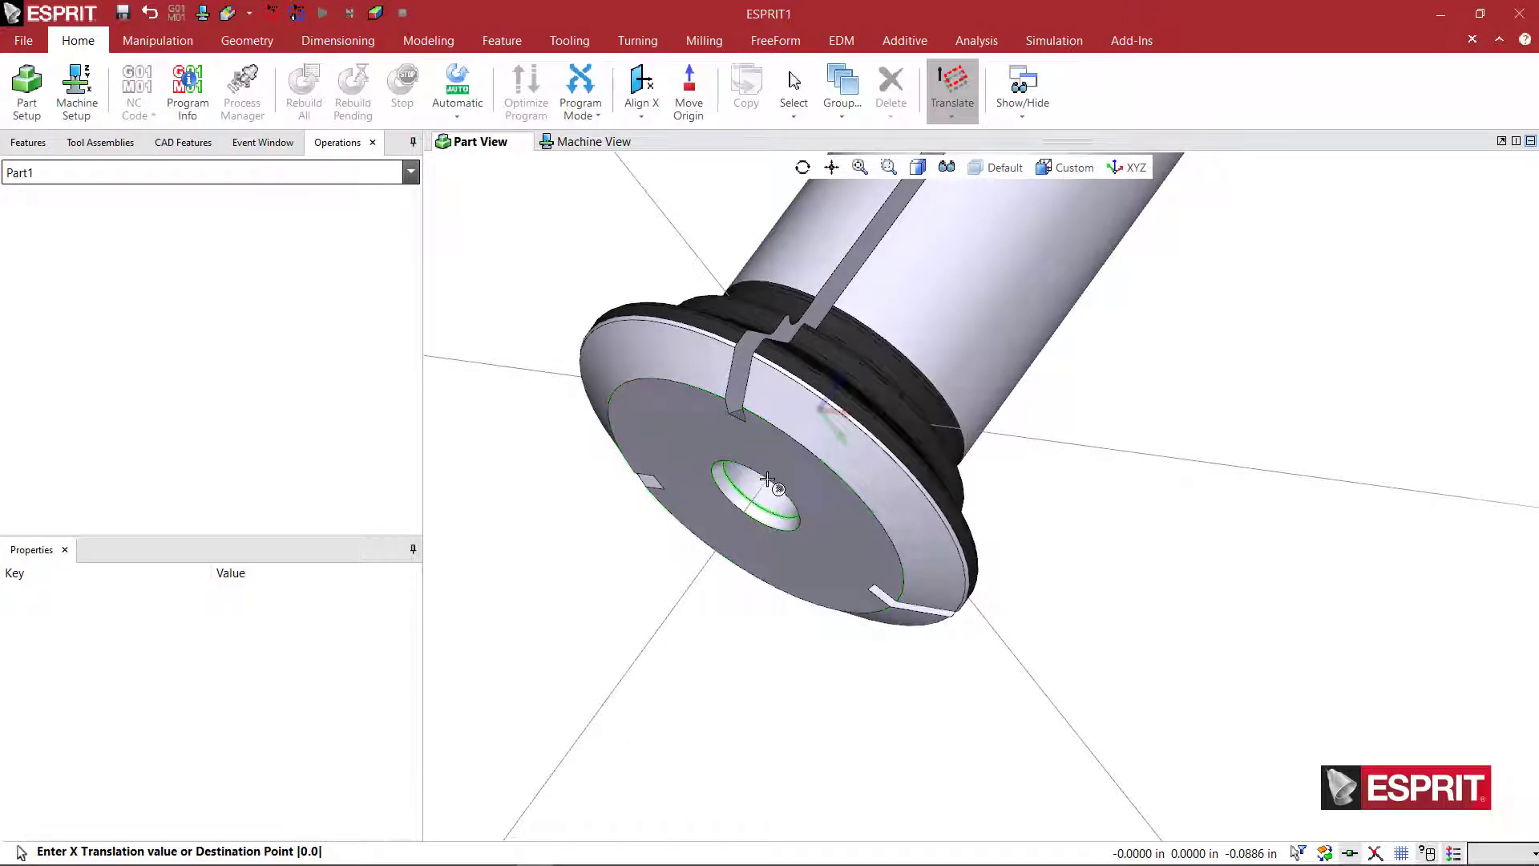
pyautogui.scroll(2, 753, 502)
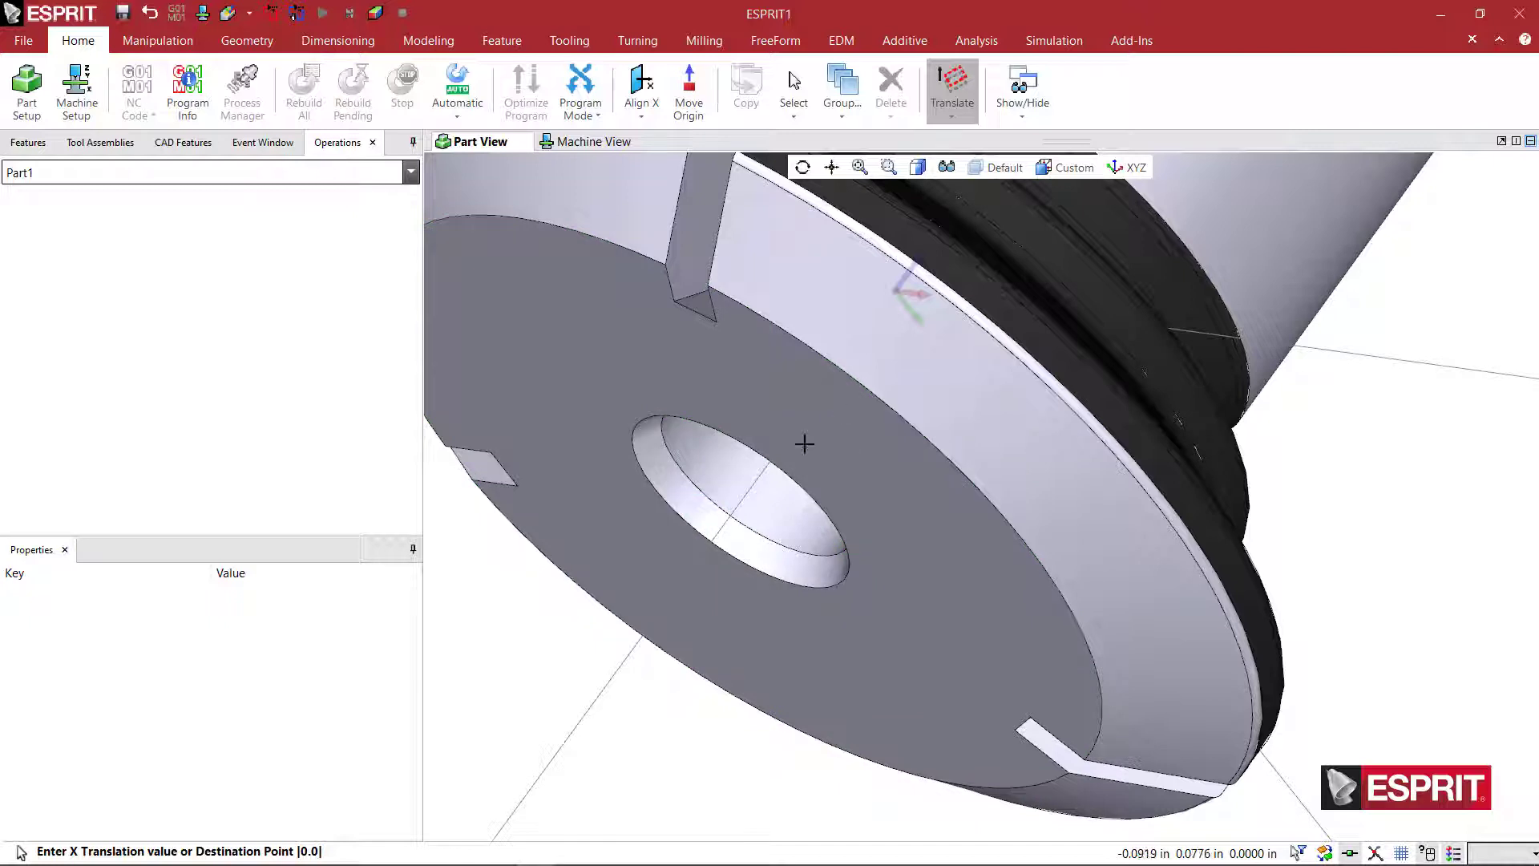
pyautogui.click(744, 499)
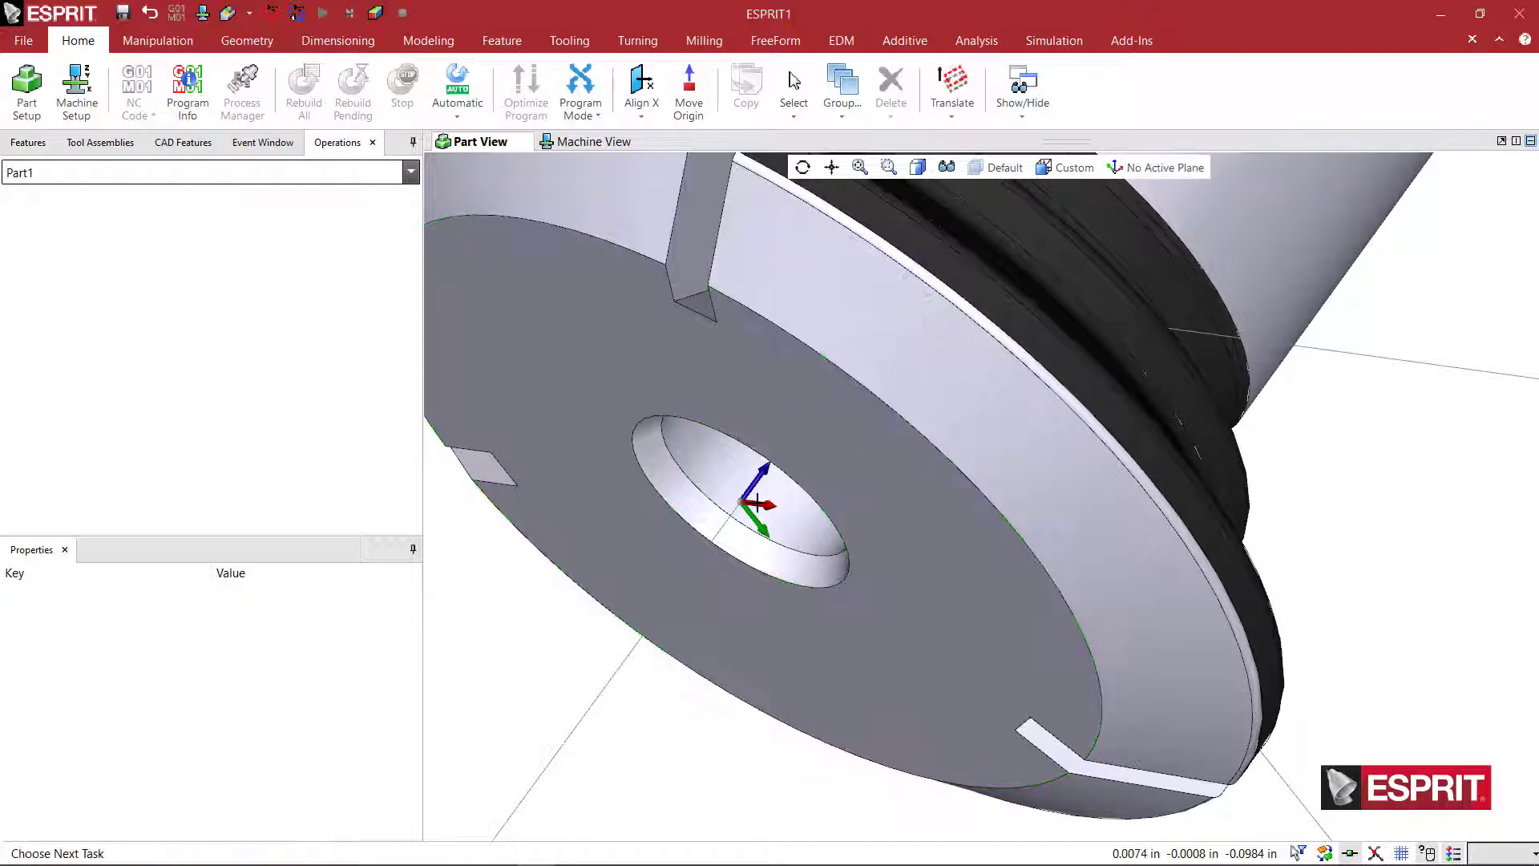
# Save the translated workplane at the collet's front face under the name TA_1.
pyautogui.scroll(-3, 794, 513)
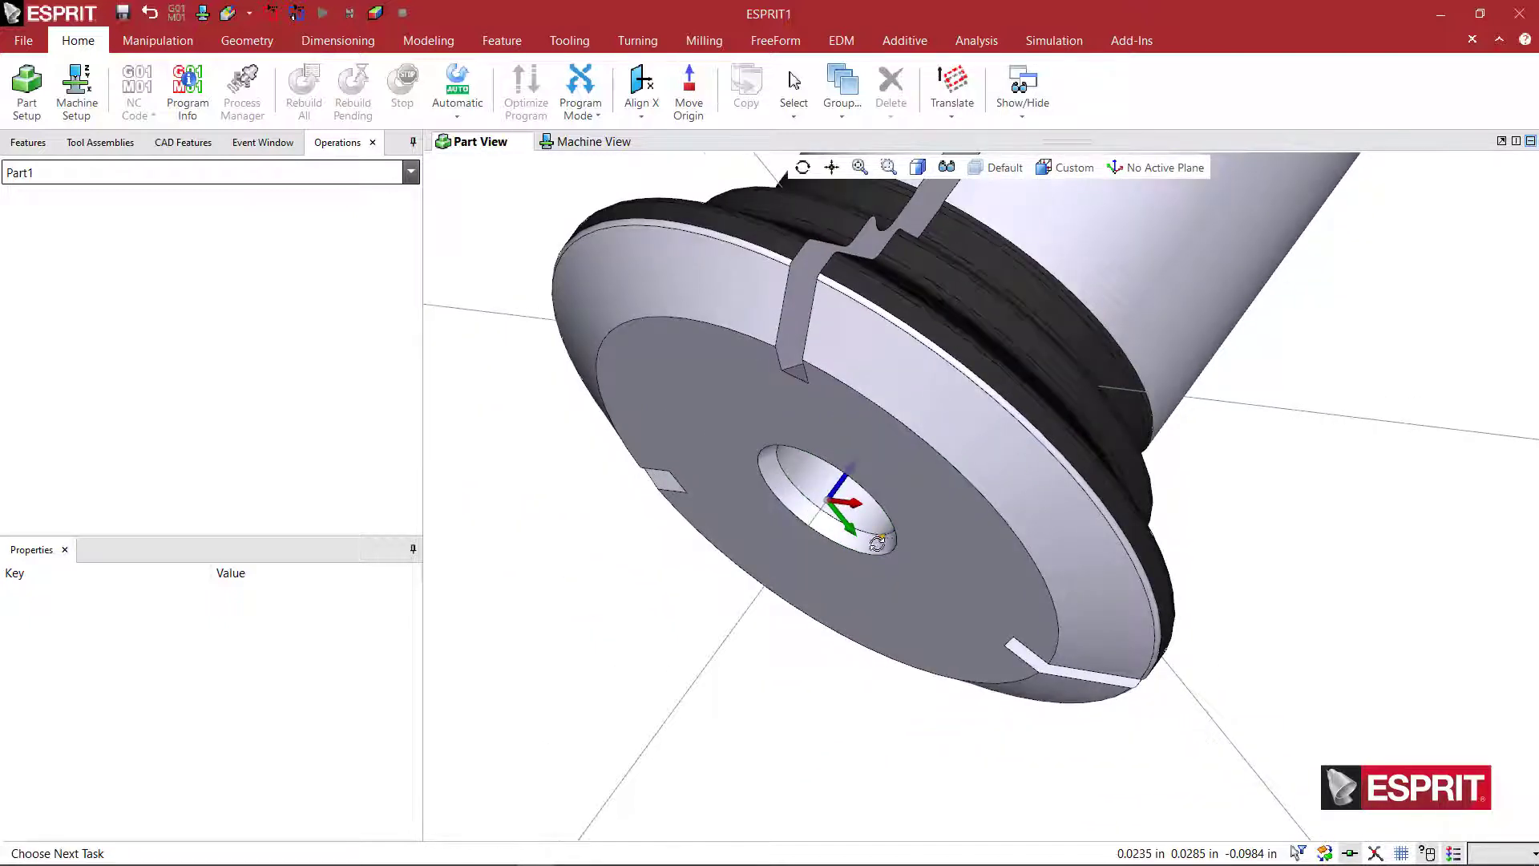
pyautogui.moveTo(880, 541); pyautogui.dragTo(845, 559, button='middle')
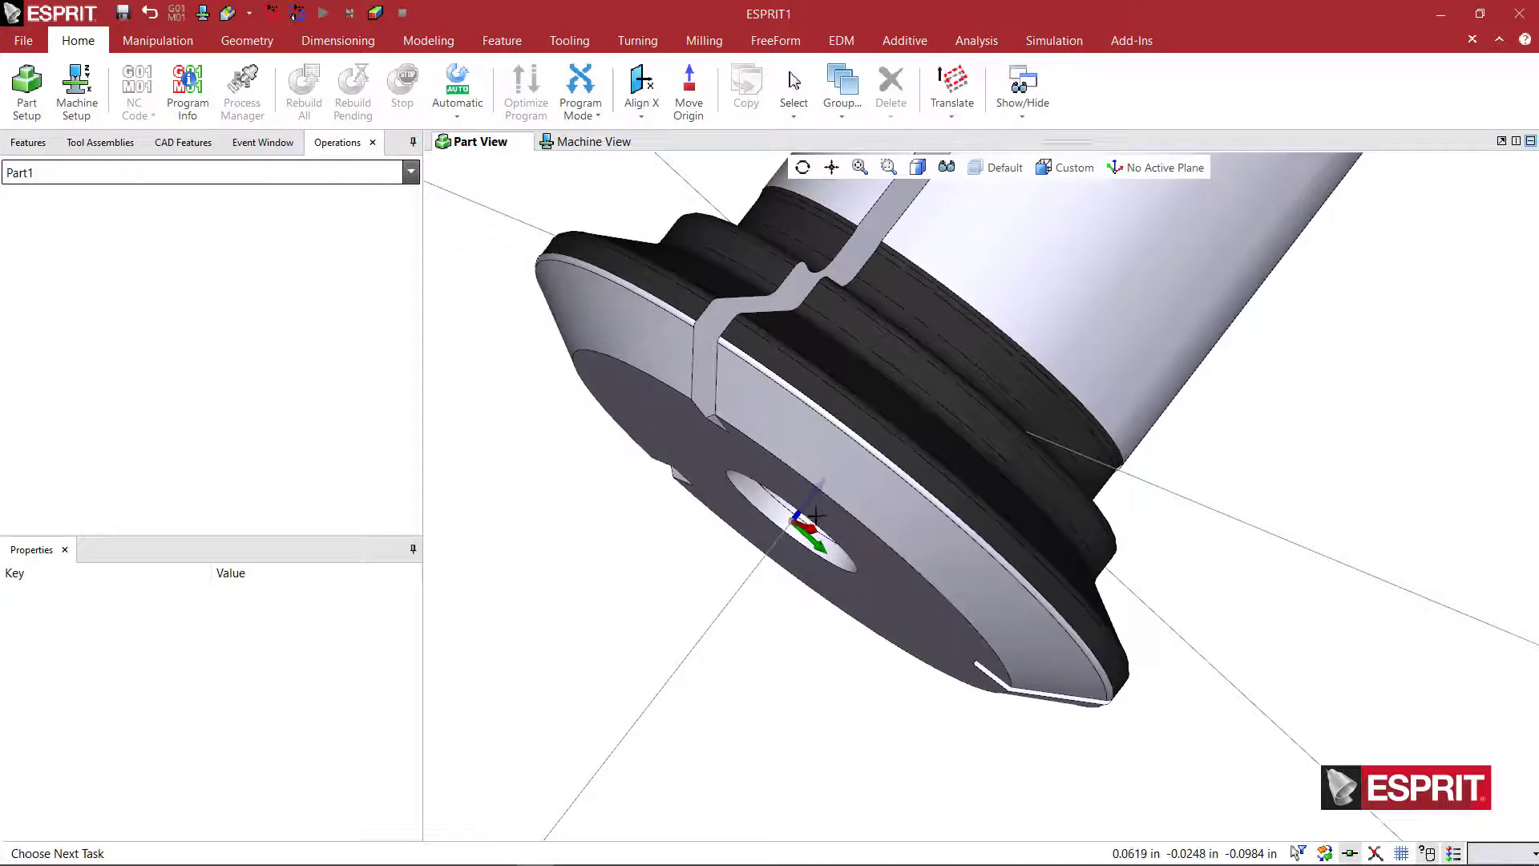
pyautogui.moveTo(852, 539)
pyautogui.mouseDown(button='middle')
pyautogui.moveTo(838, 522)
pyautogui.moveTo(838, 540)
pyautogui.moveTo(851, 532)
pyautogui.mouseUp(button='middle')
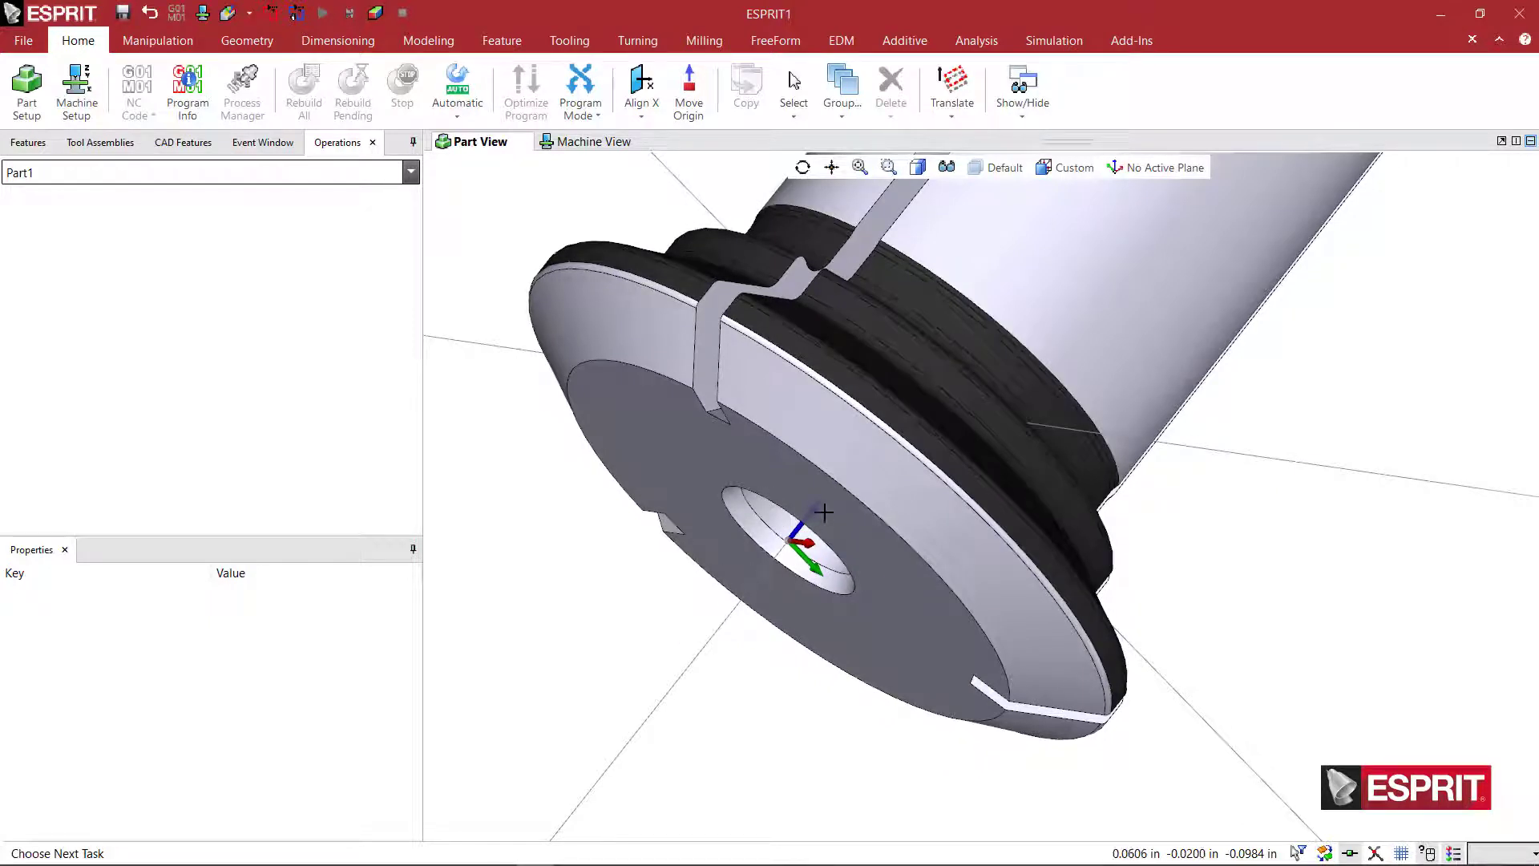
pyautogui.scroll(-3, 770, 585)
pyautogui.moveTo(882, 522); pyautogui.dragTo(816, 553, button='middle')
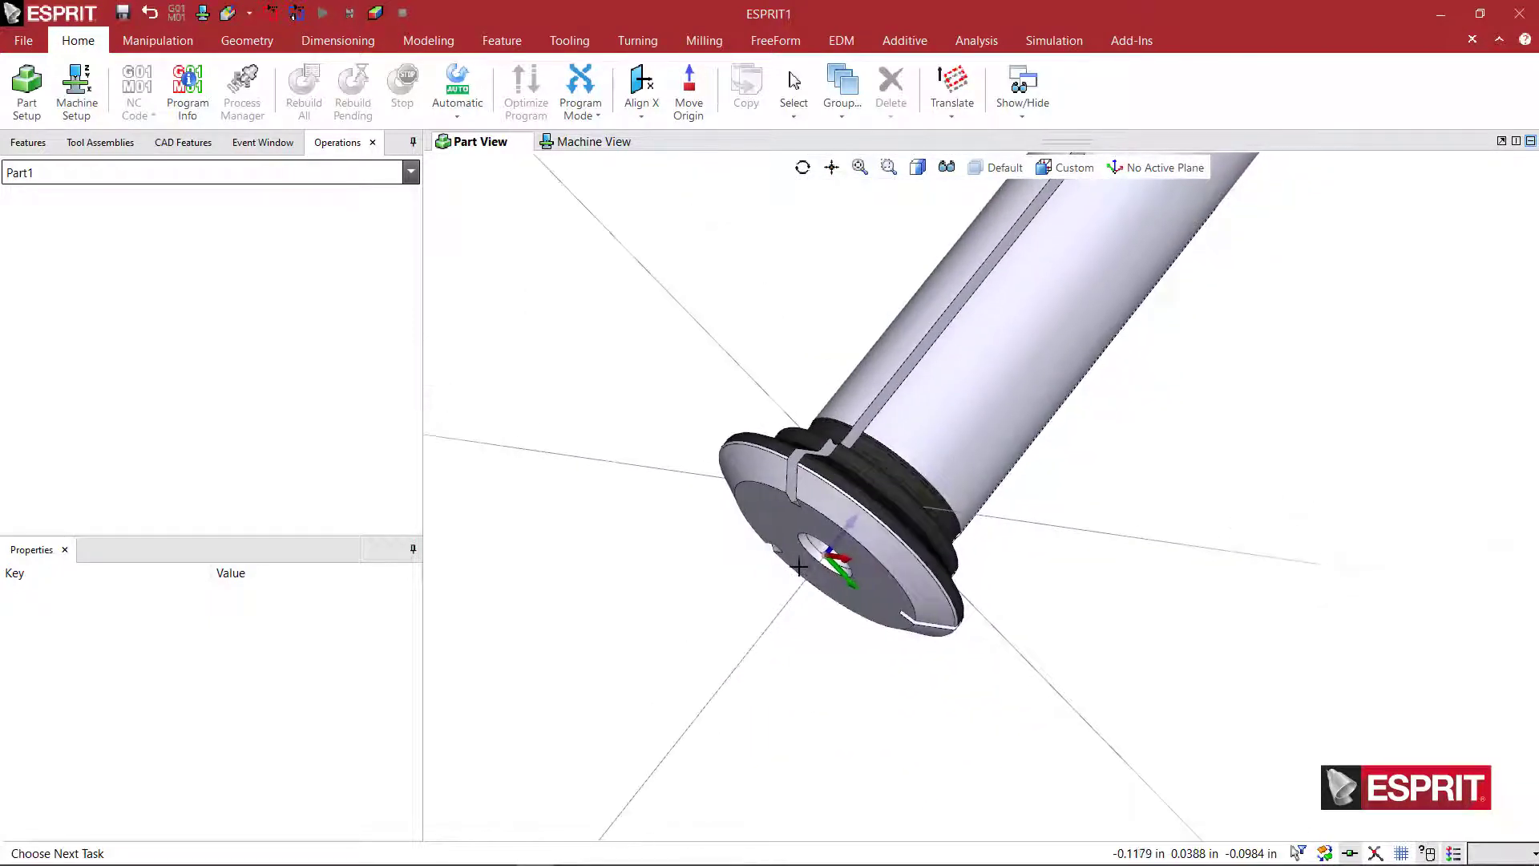
pyautogui.click(1116, 168)
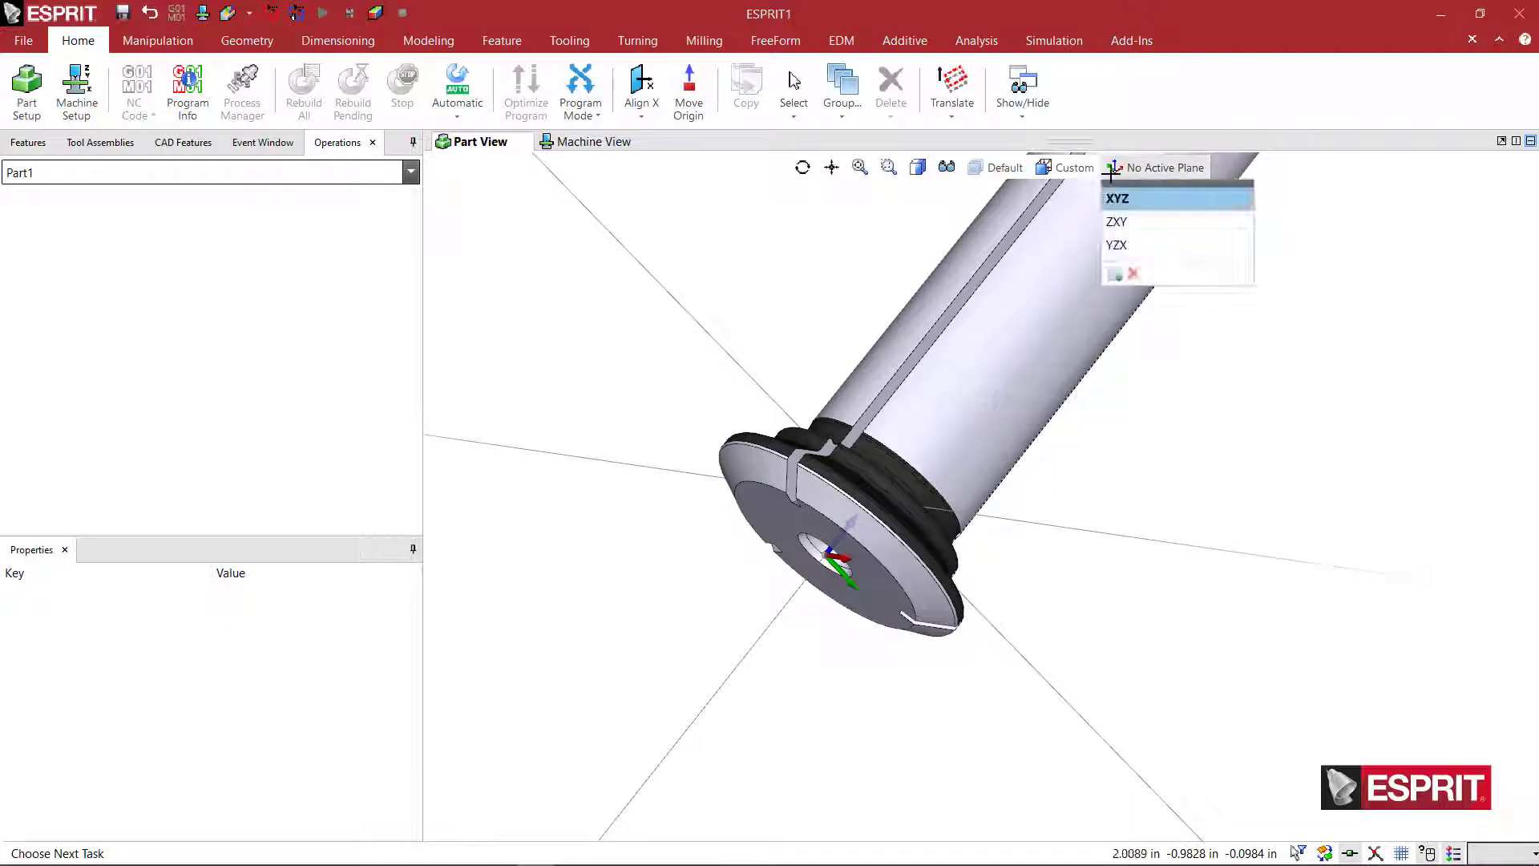
pyautogui.click(1116, 275)
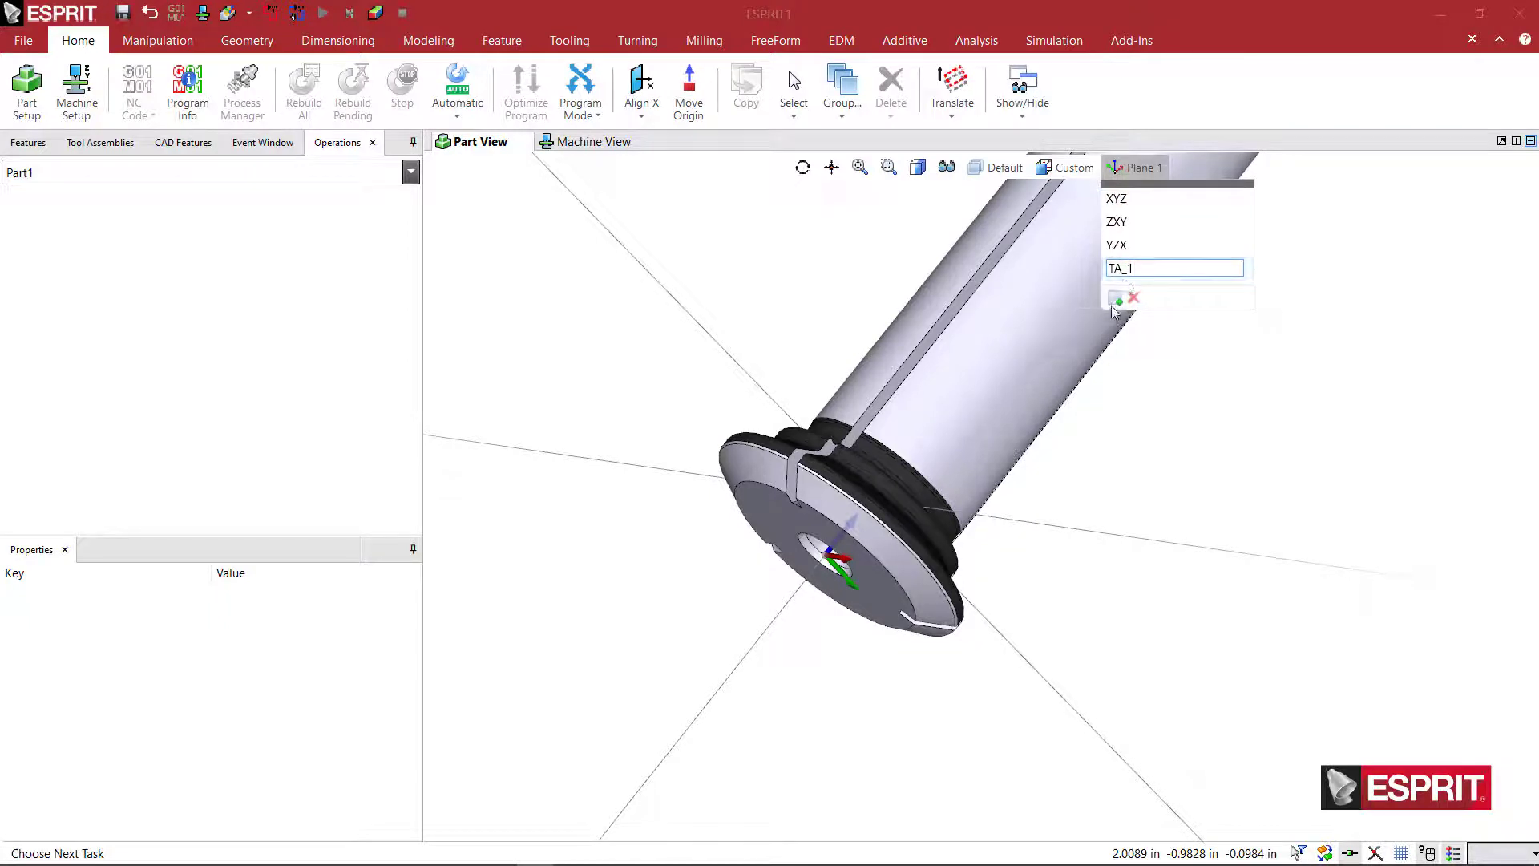
pyautogui.press('Return')
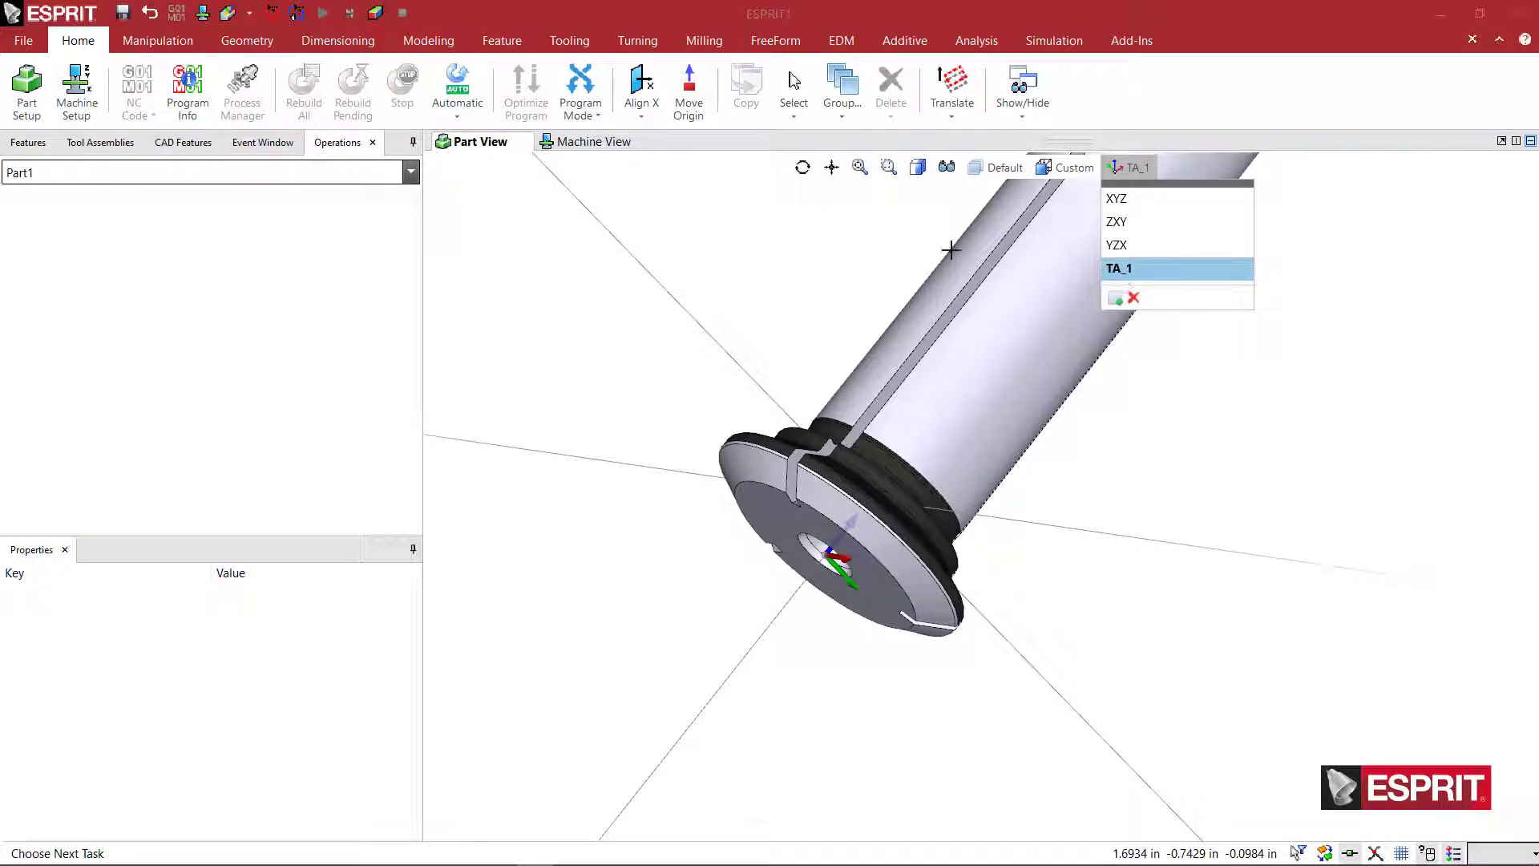
pyautogui.scroll(-2, 508, 347)
pyautogui.moveTo(509, 347); pyautogui.dragTo(519, 385, button='middle')
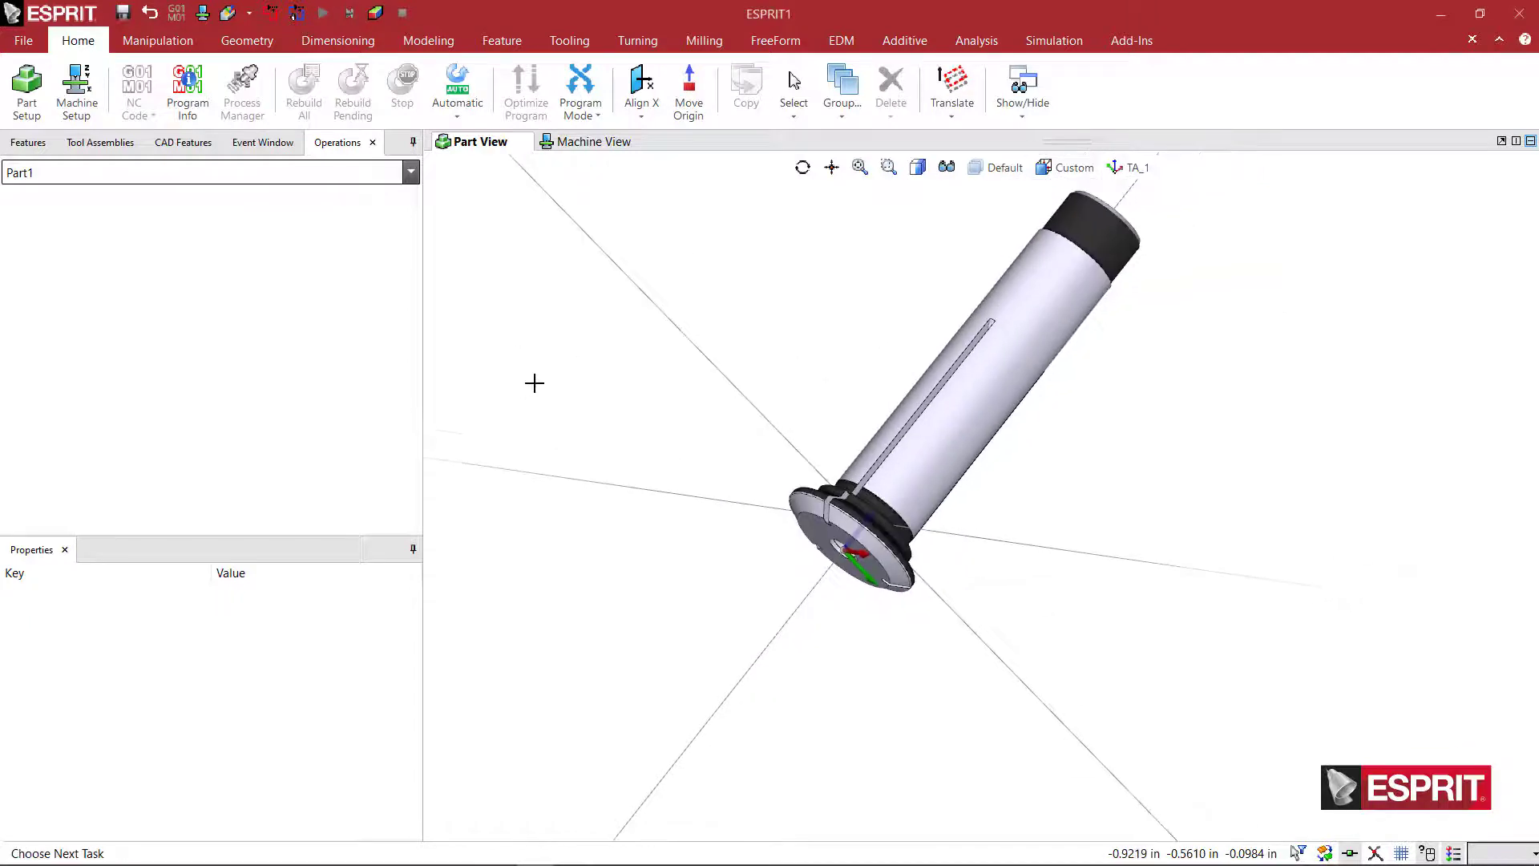
# Save the collet as the holder file 170602000_0.gdml in the Rego-Fix PowRgrip PG Collets folder.
pyautogui.click(23, 40)
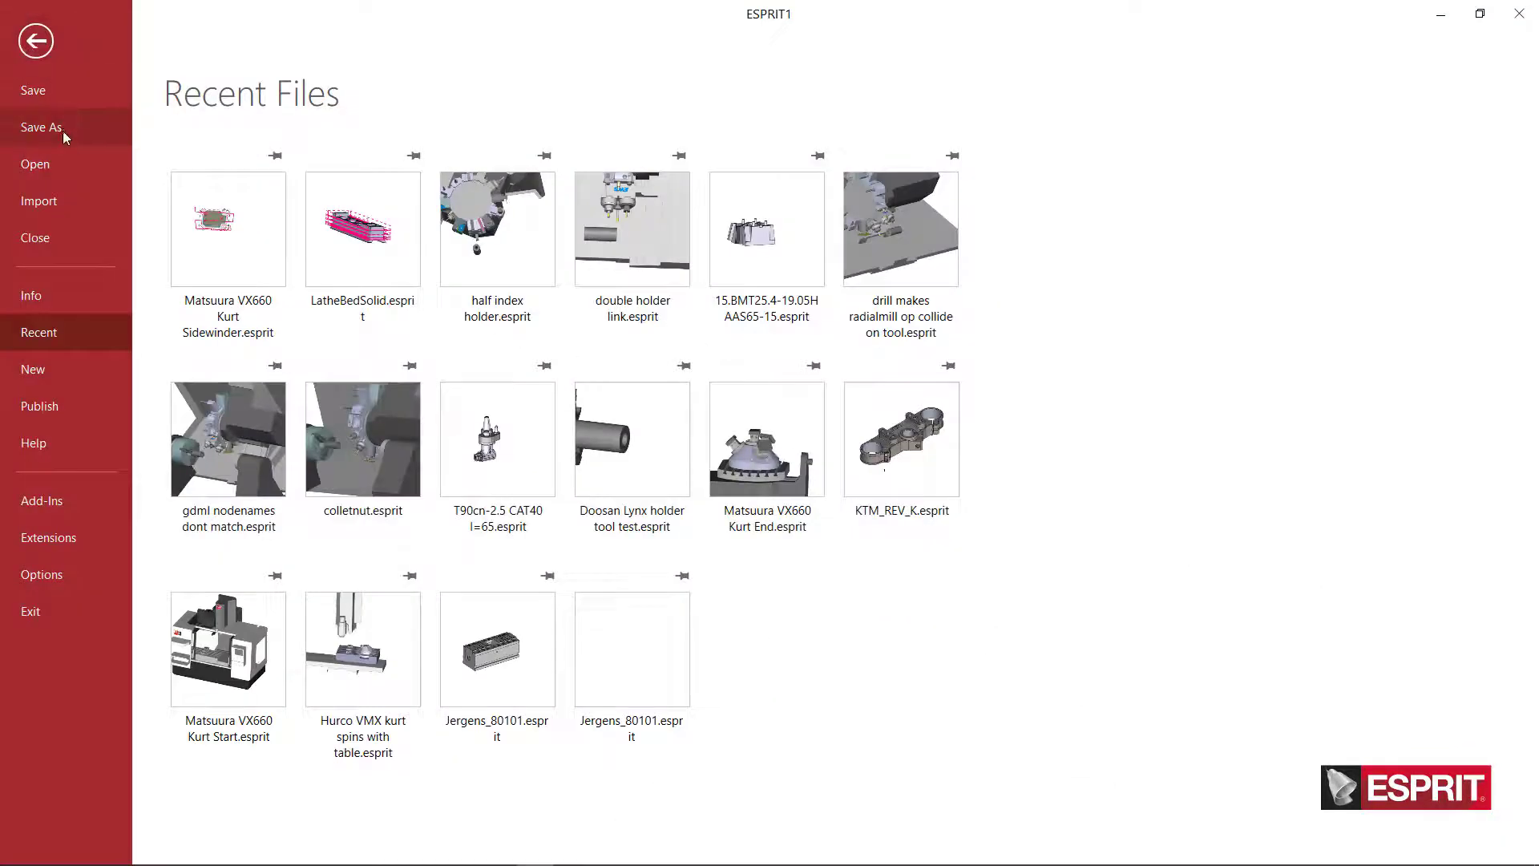
pyautogui.click(42, 126)
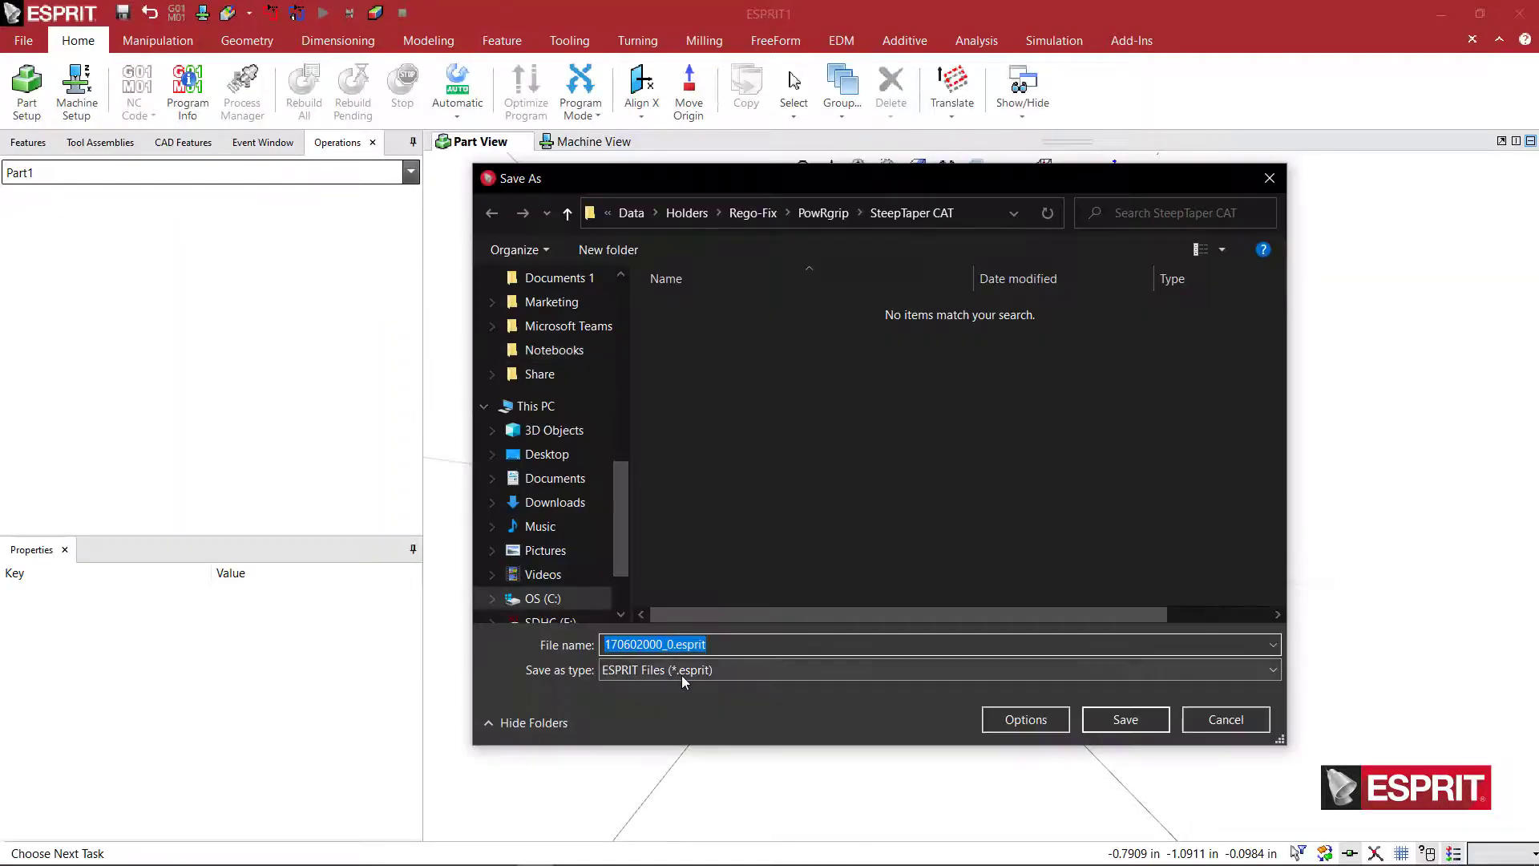
pyautogui.click(682, 672)
pyautogui.click(671, 634)
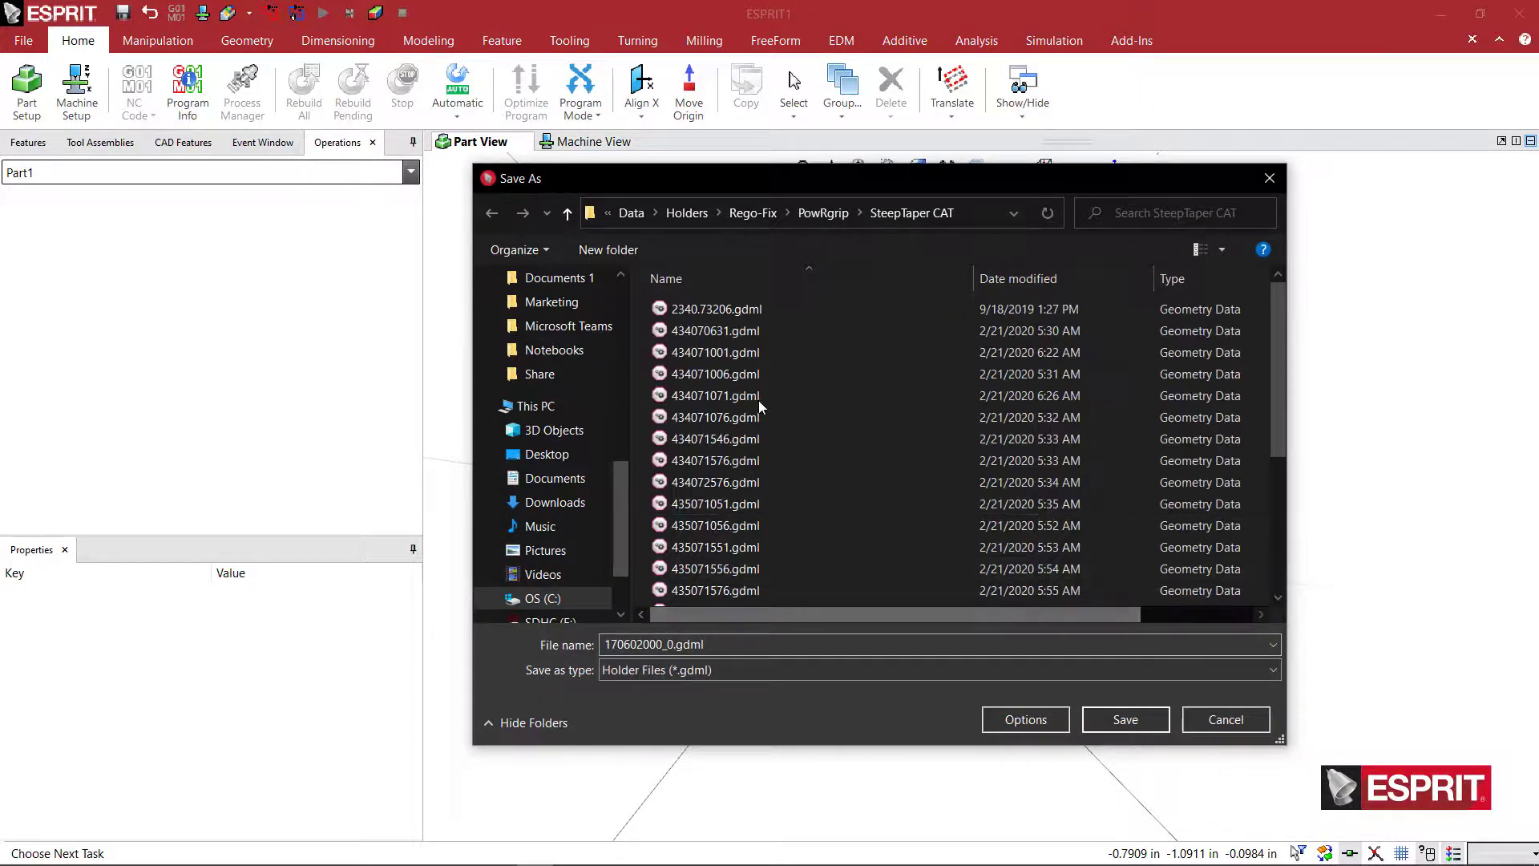
pyautogui.click(824, 213)
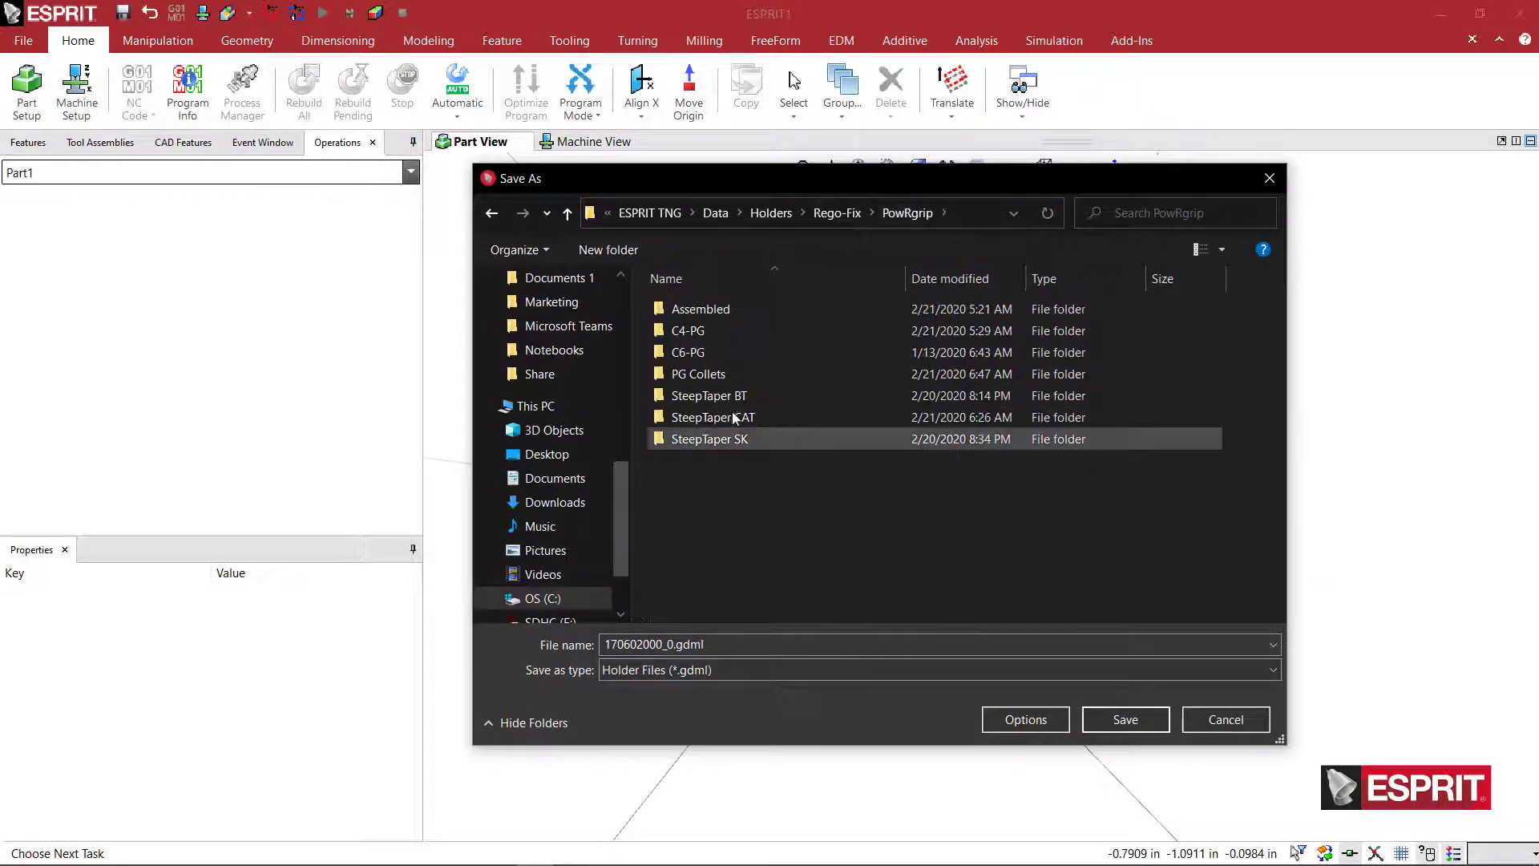
pyautogui.doubleClick(715, 377)
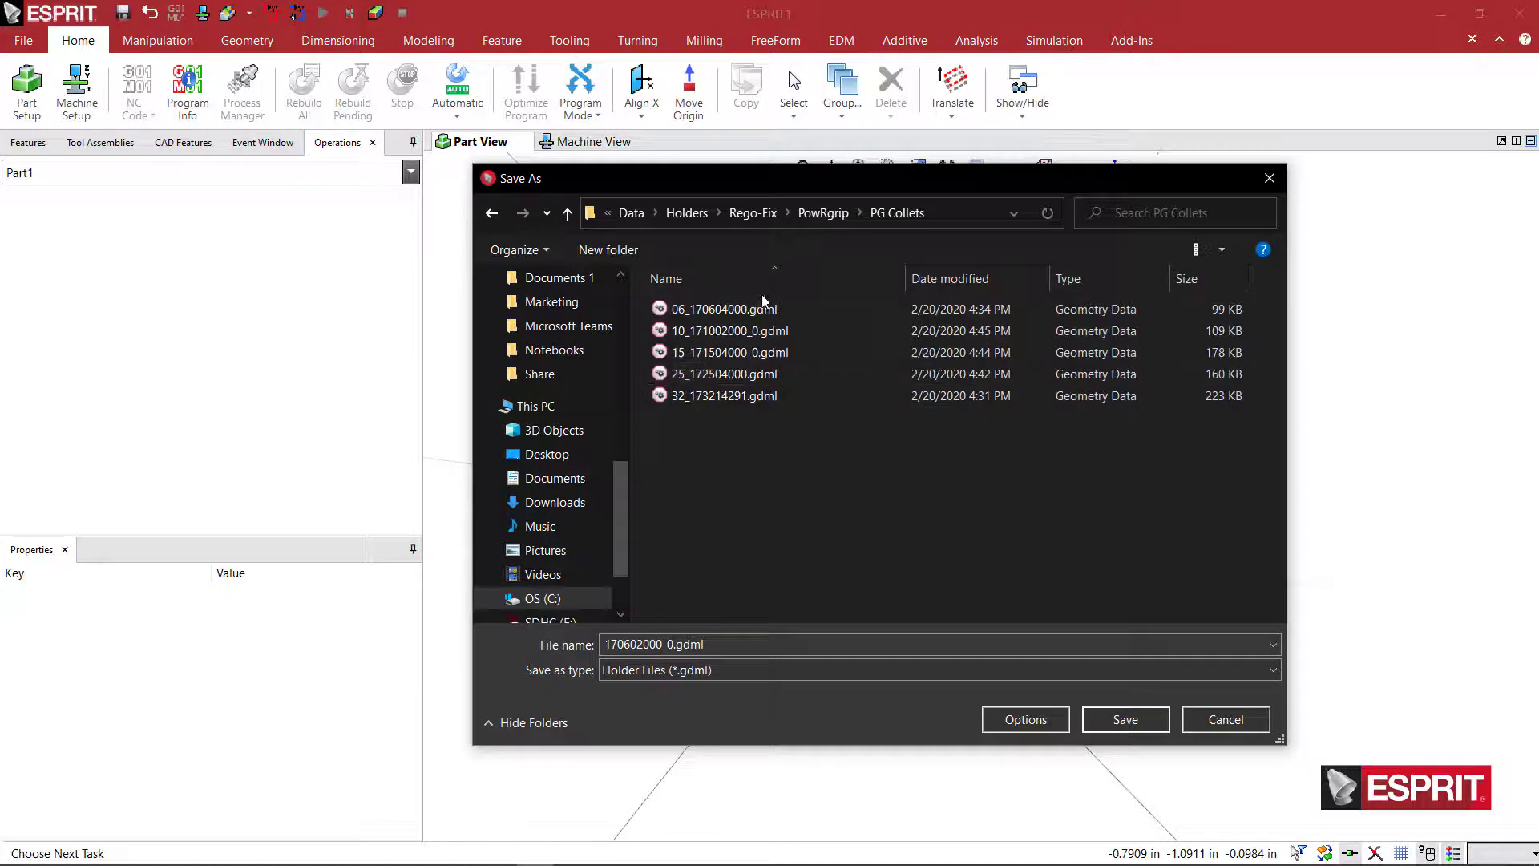
pyautogui.click(1133, 724)
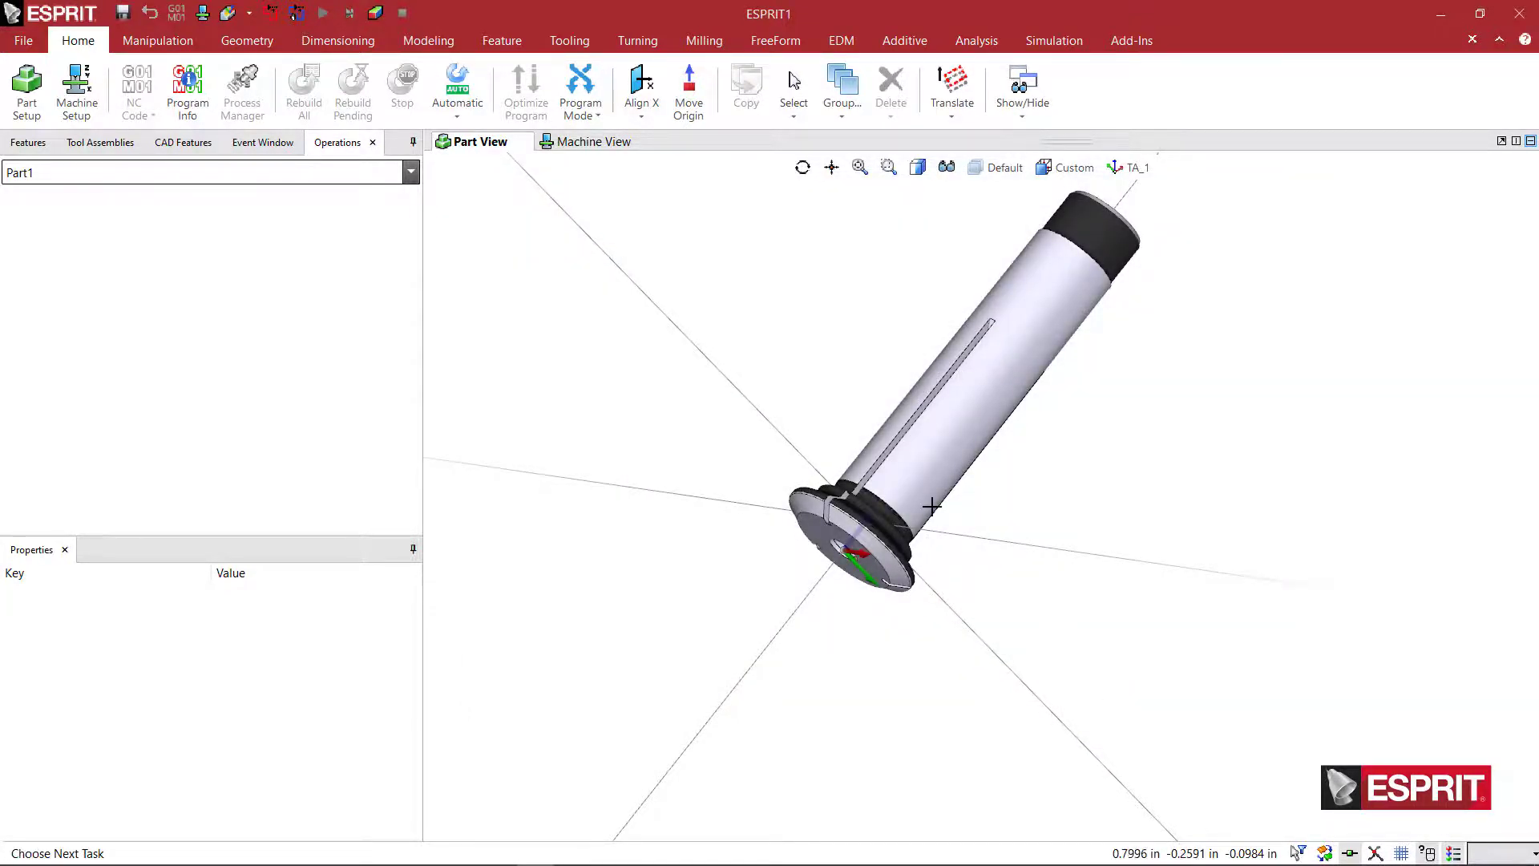
pyautogui.scroll(-3, 850, 529)
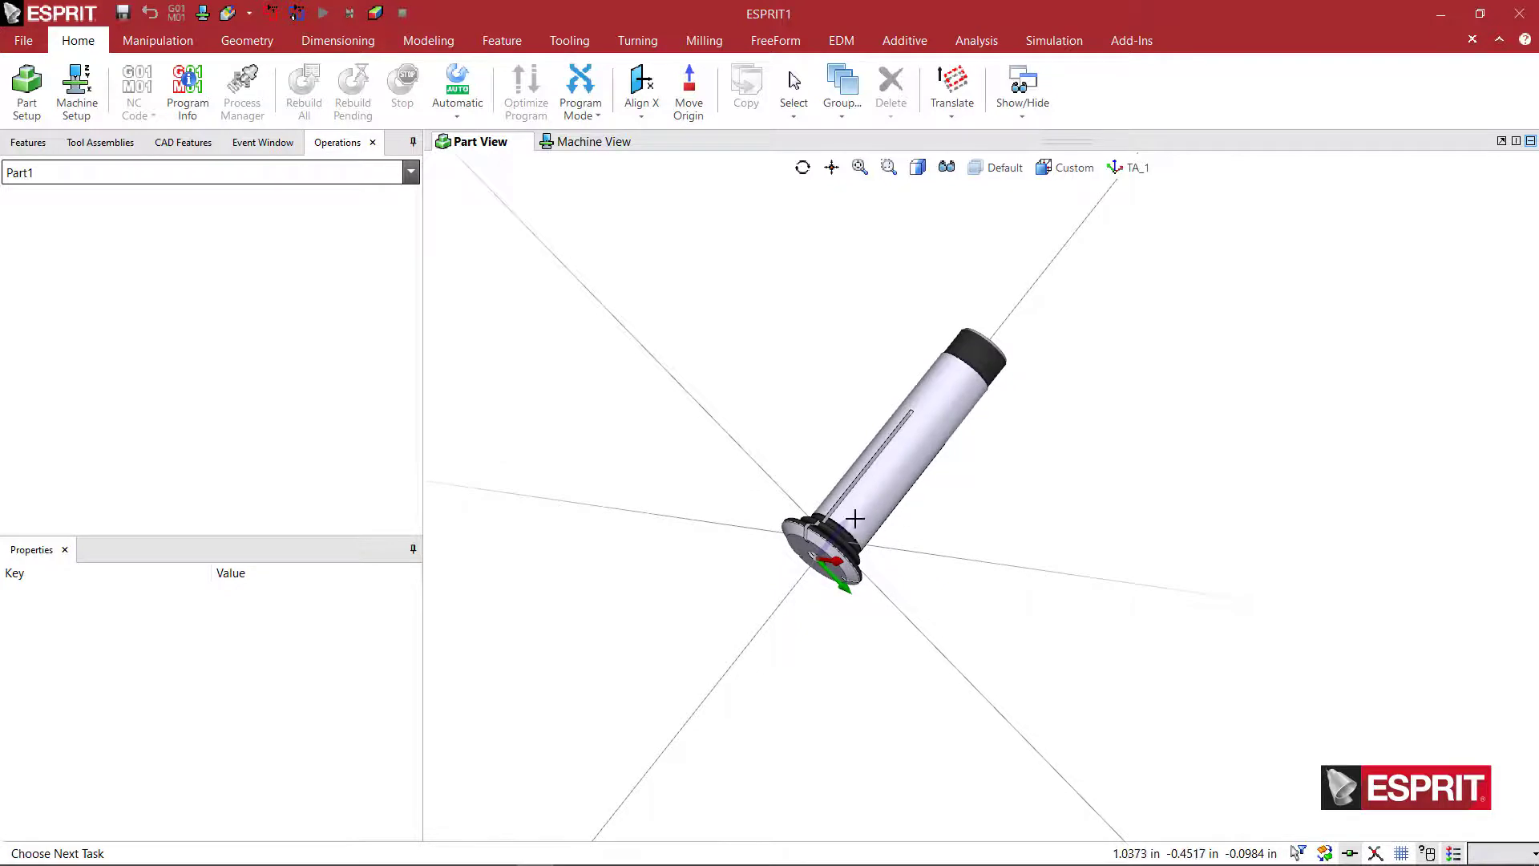